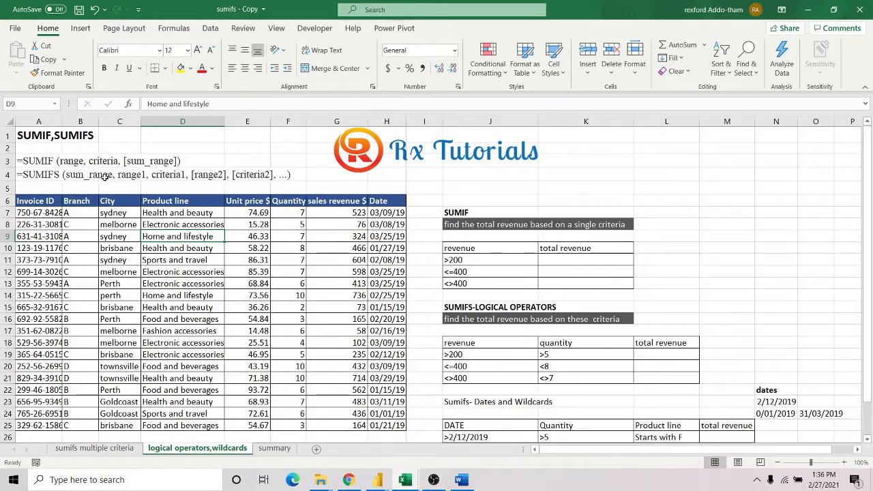
click(146, 176)
click(137, 177)
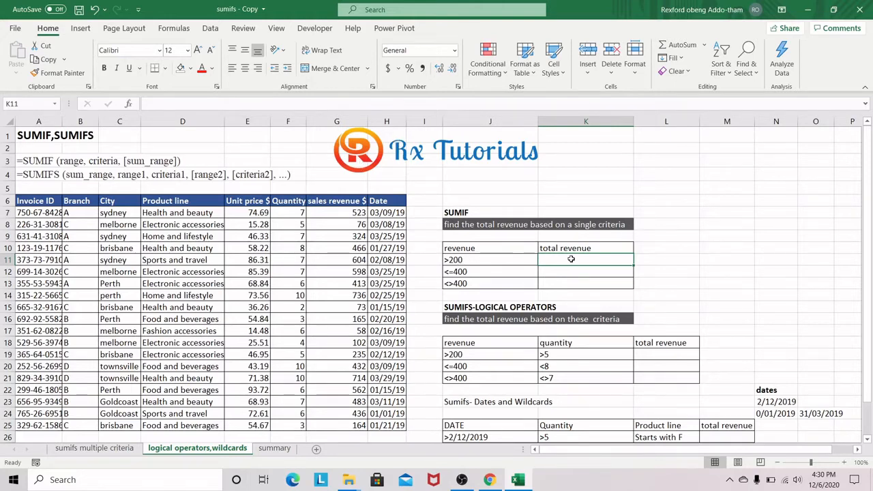
click(477, 260)
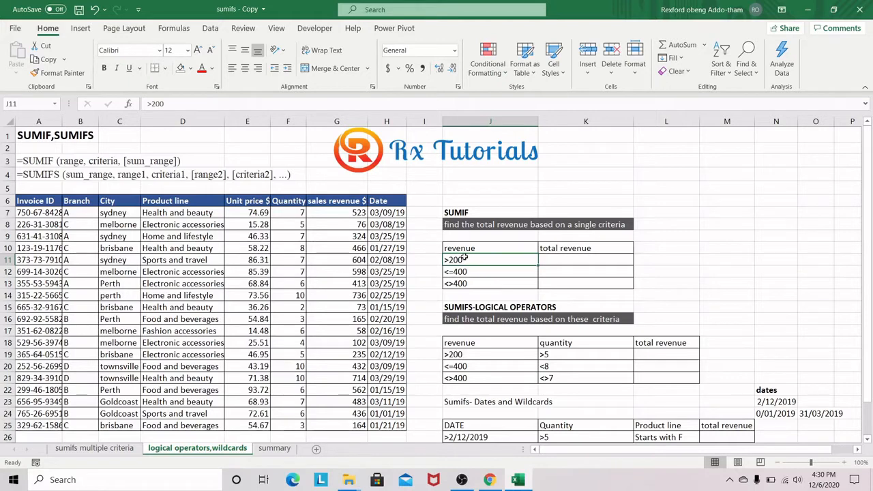
Step: Start a SUMIFS formula in K11 with the sales revenue column, locked as $G$7:$G$25, as its sum range
click(579, 260)
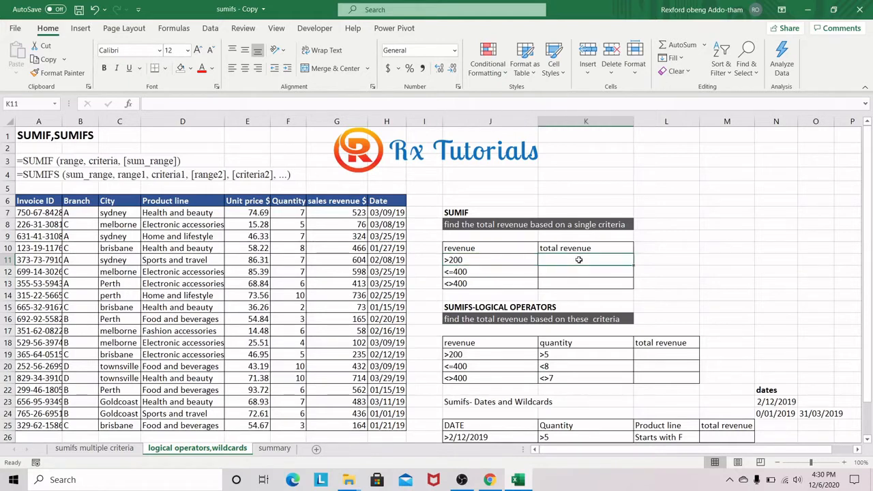
text(=sumifs)
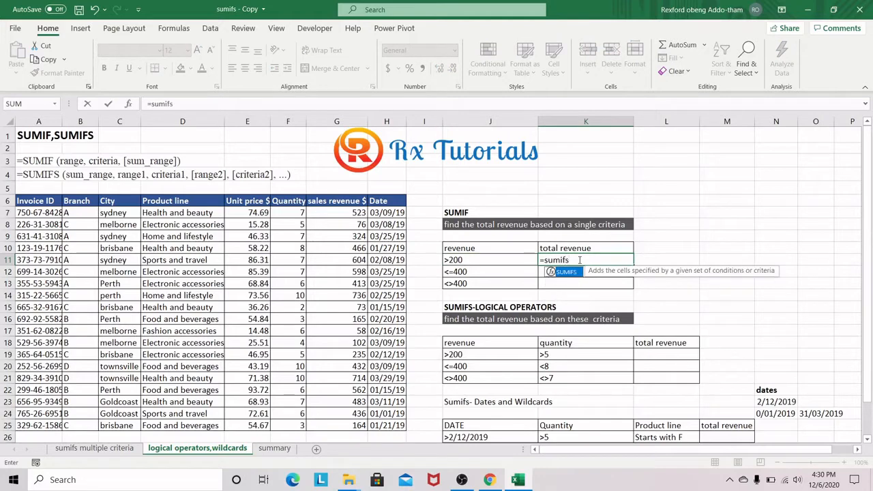
key(Tab)
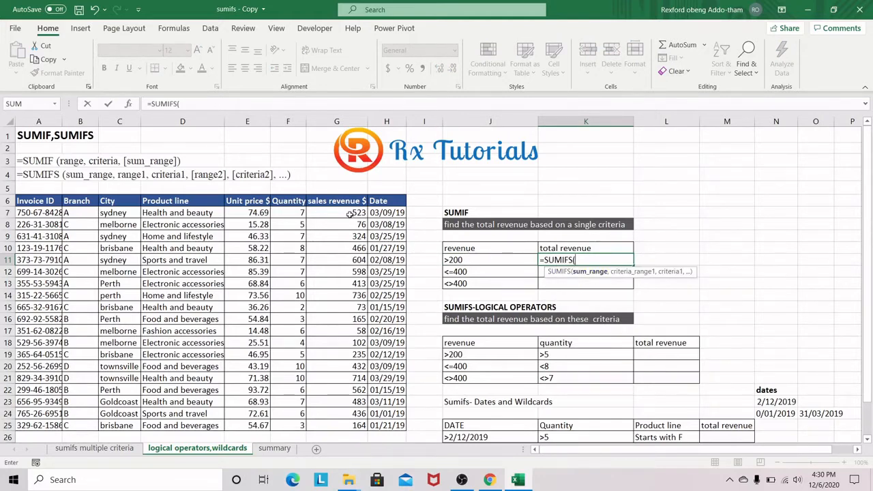
drag(351, 212, 341, 426)
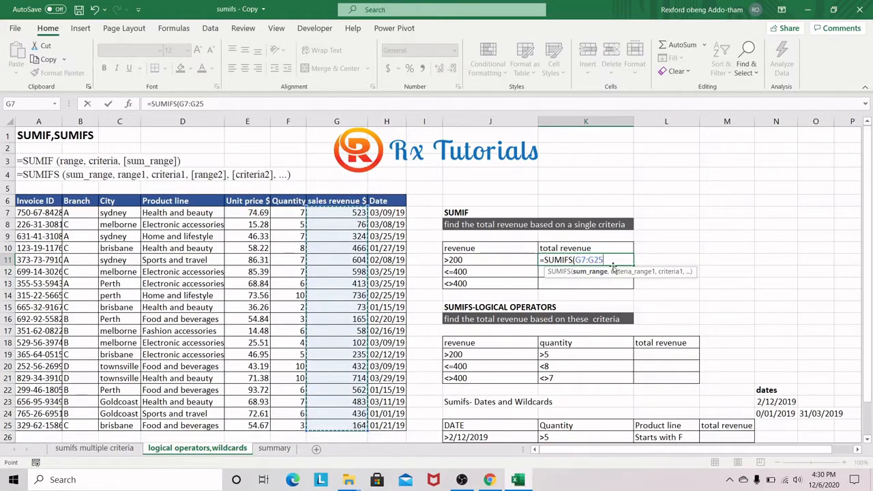
text(,)
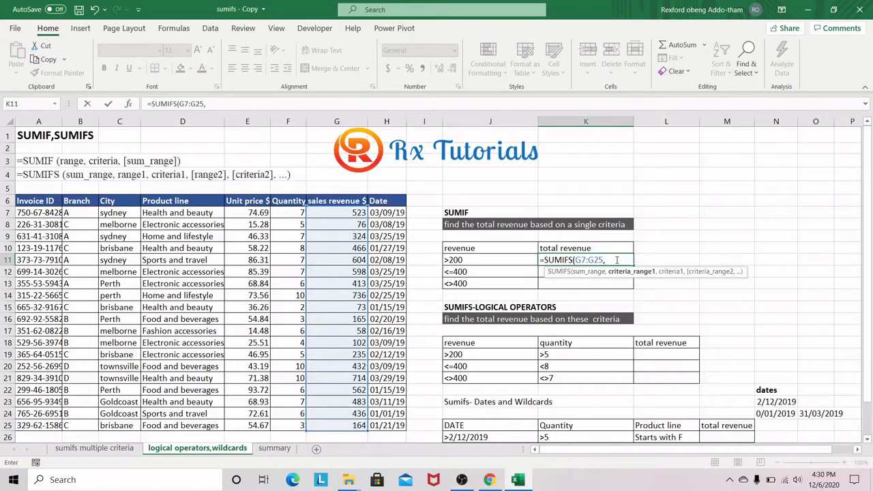
click(590, 260)
key(F4)
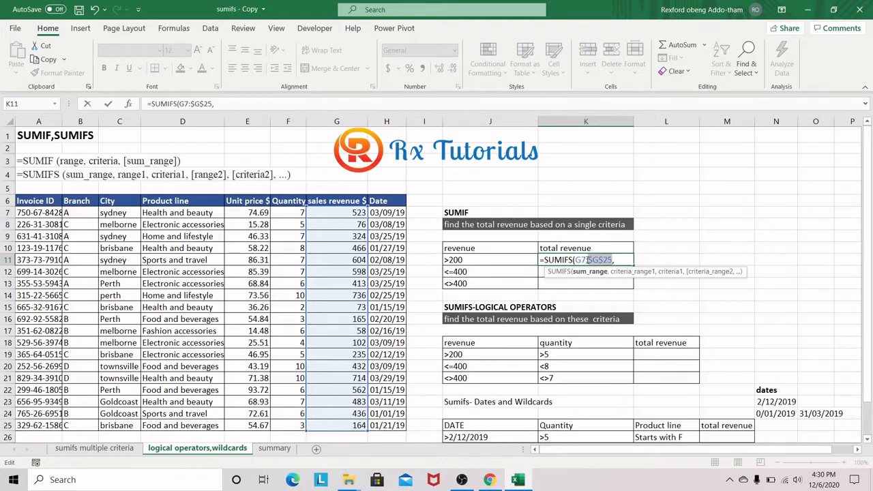
click(589, 260)
key(F4)
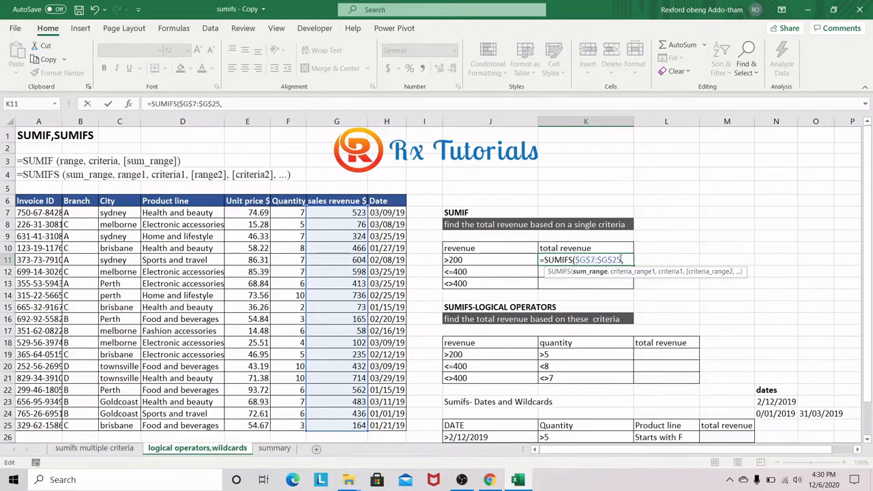
key(Return)
click(444, 272)
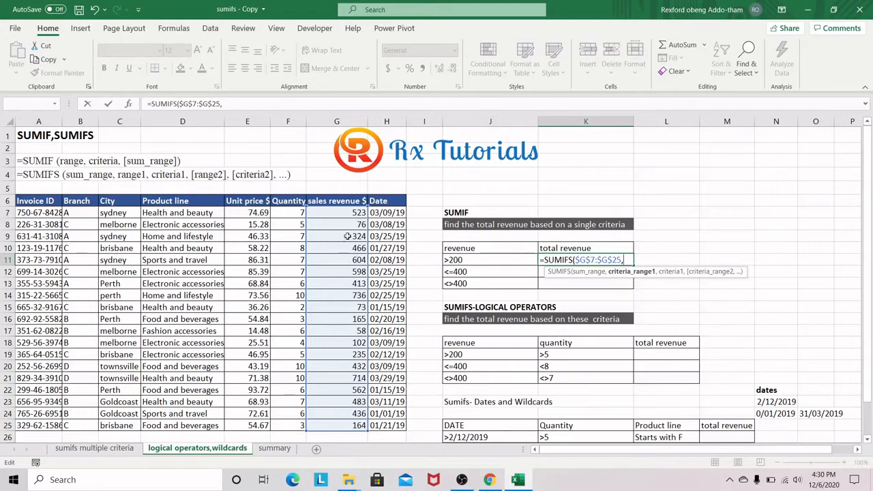
Step: Complete the K11 formula with criteria range $G$7:$G$25 and criterion J11, and fill it down to K13
drag(350, 213, 354, 426)
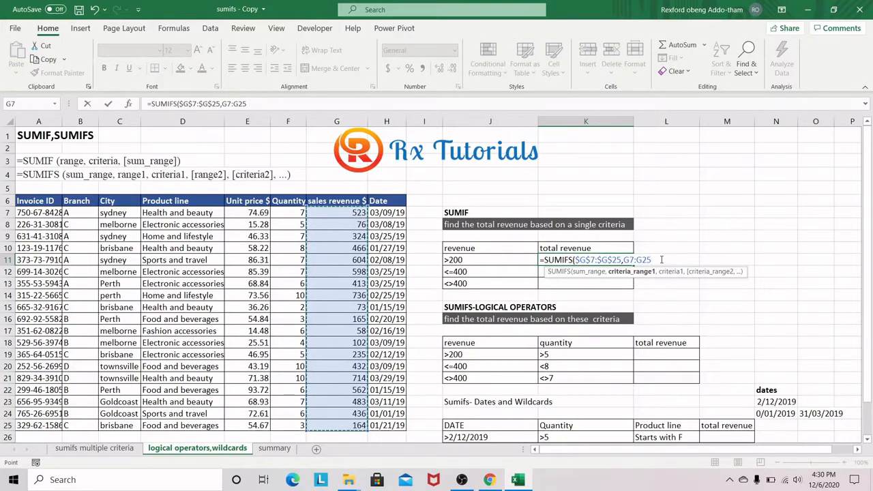
key(F4)
text(,)
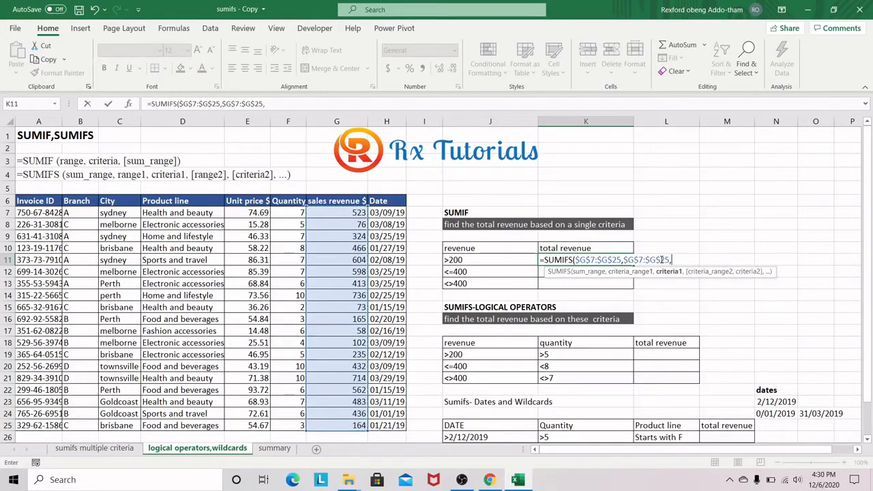
click(471, 261)
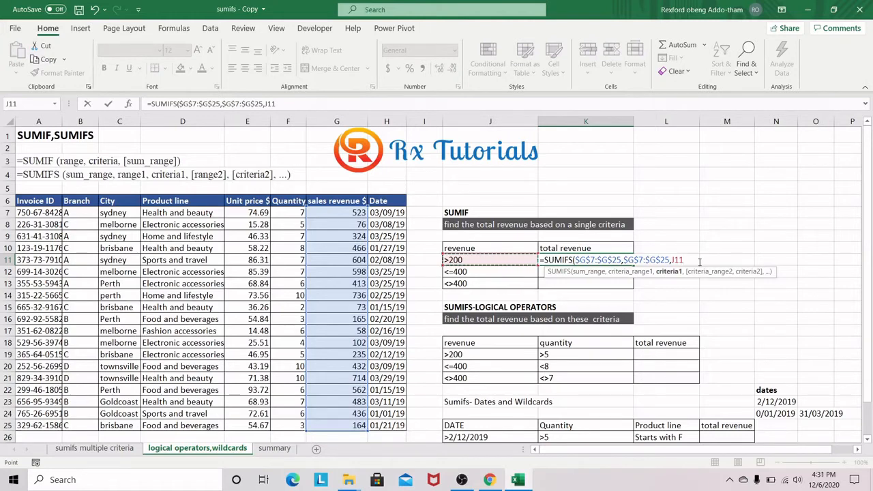
text())
key(ctrl+Return)
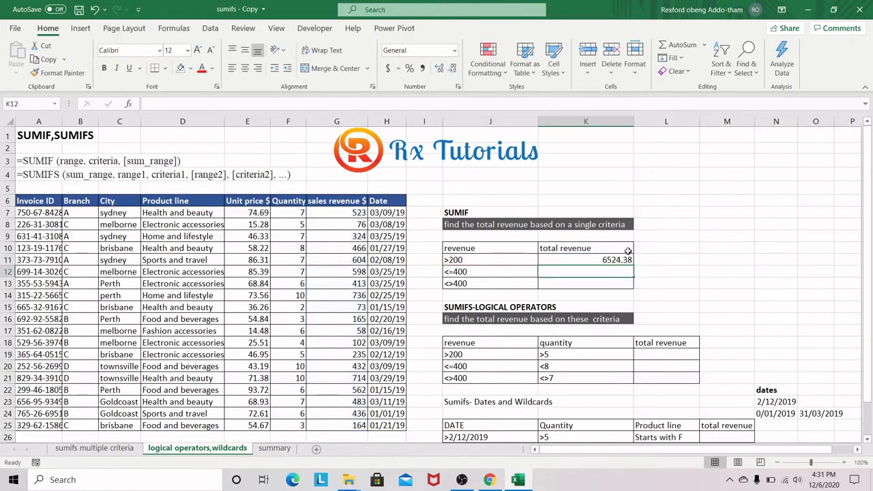
drag(634, 266, 633, 286)
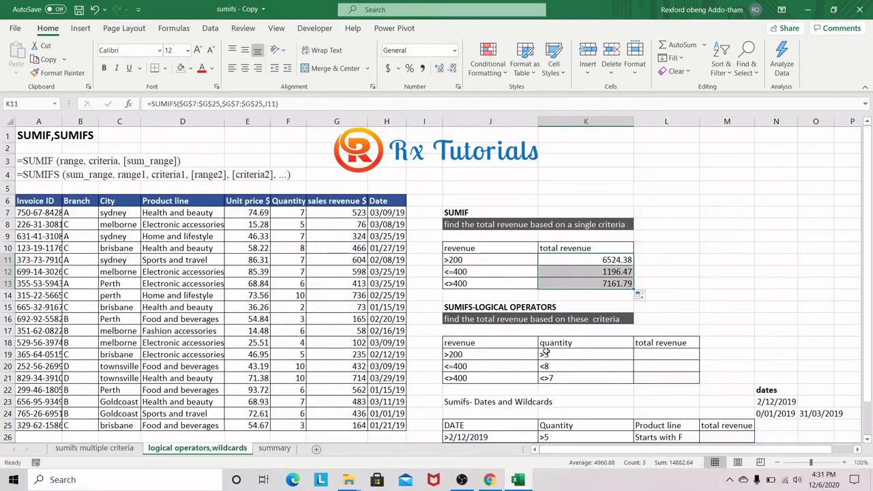
Step: Start a SUMIFS formula in L19 with the sales revenue values, locked as $G$7:$G$25, as its sum range
click(495, 318)
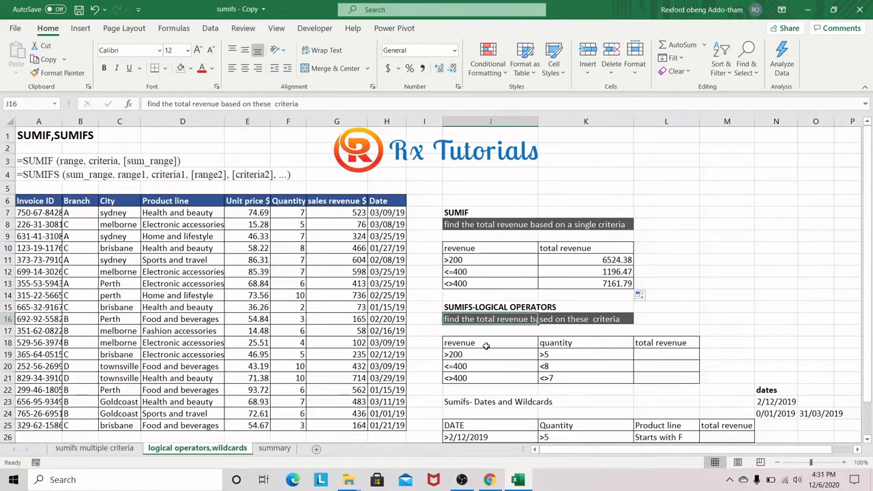
click(657, 353)
text(=)
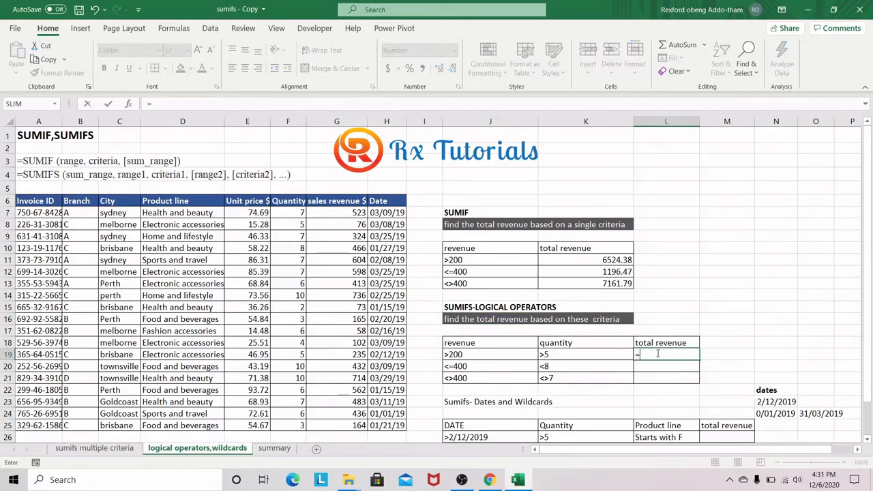
text(sumifs)
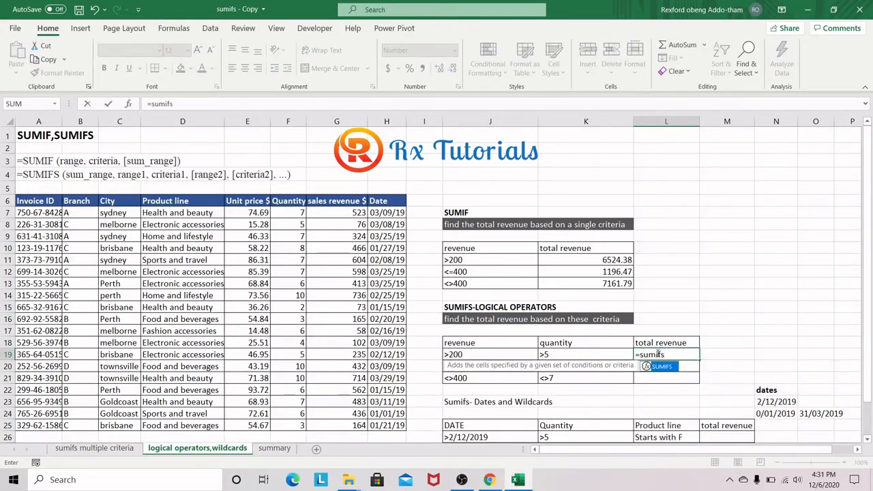
key(Tab)
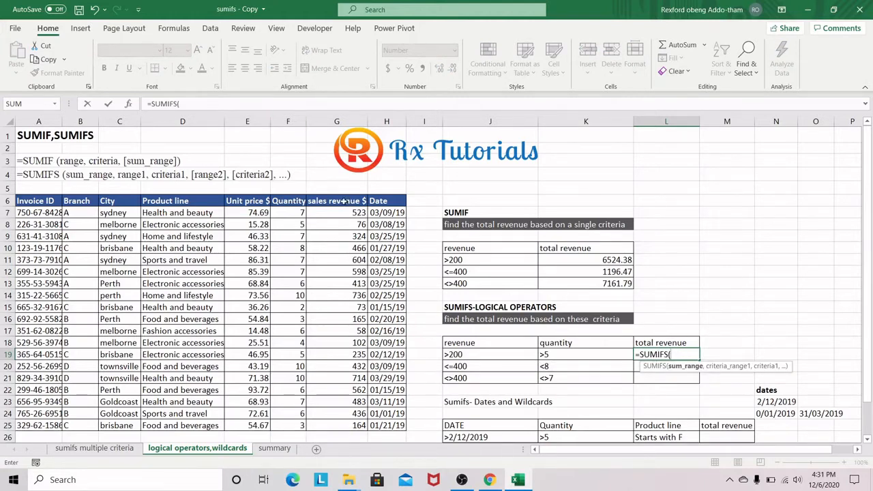
drag(344, 213, 347, 426)
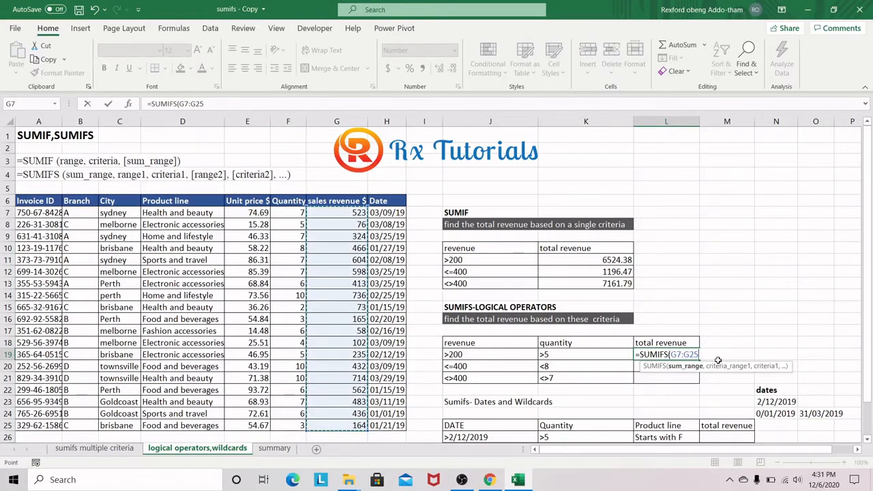
key(F4)
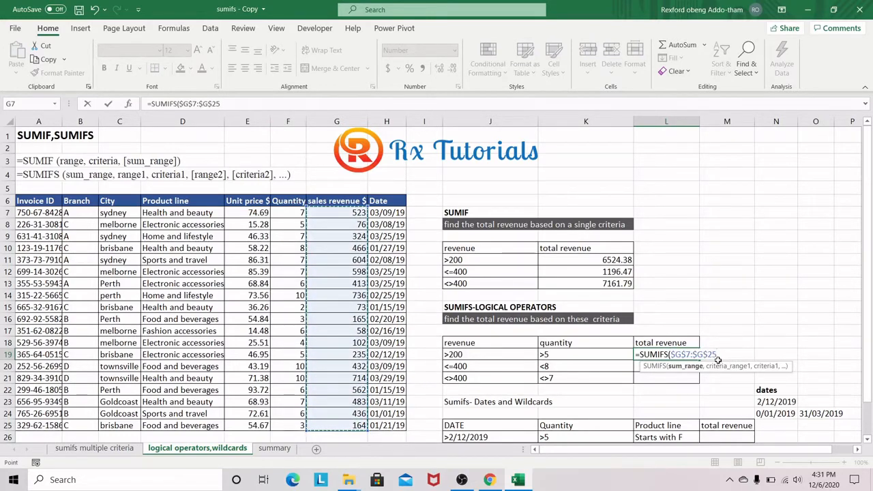
text(,)
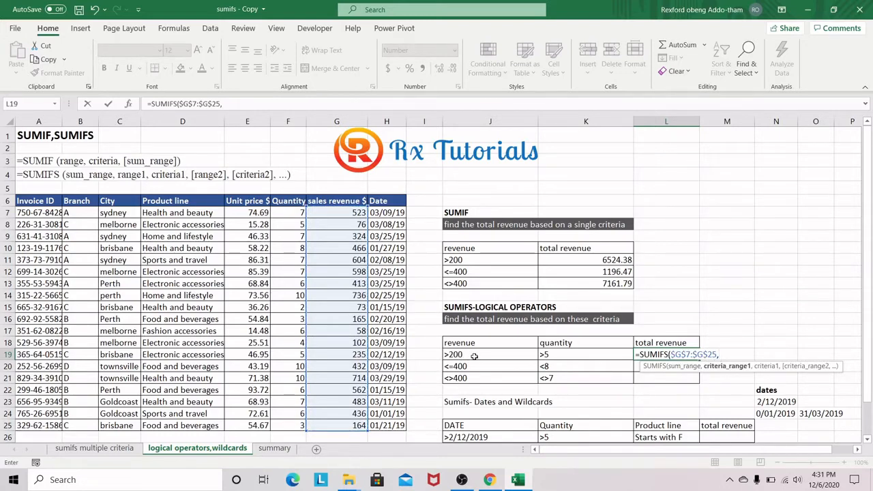
Step: Add the first condition to the L19 formula: criteria range $G$7:$G$25 with revenue criterion J19
click(333, 213)
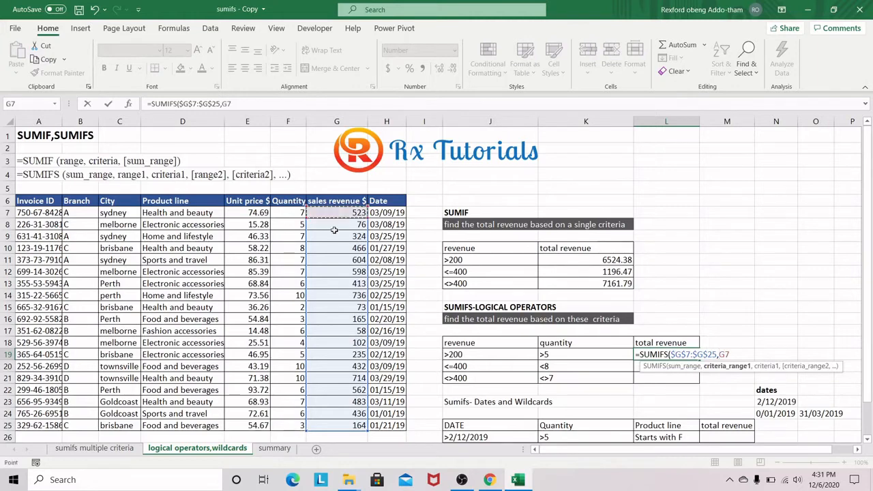
drag(334, 230, 337, 426)
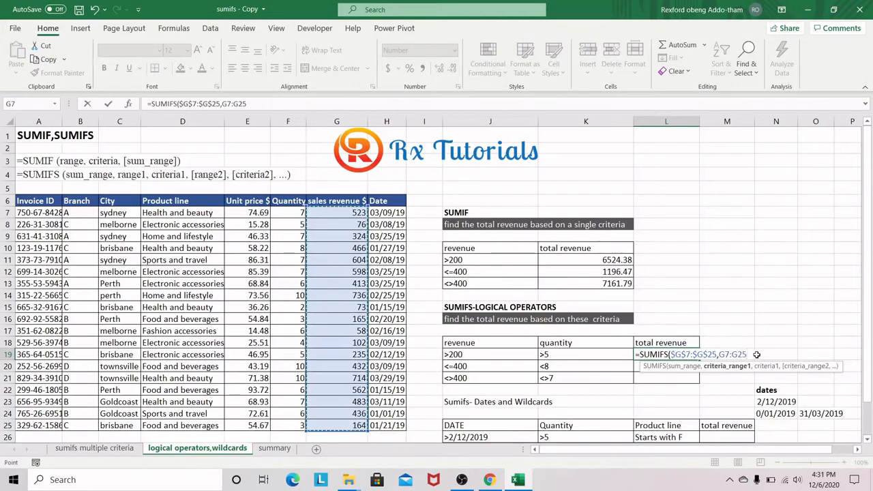
key(F4)
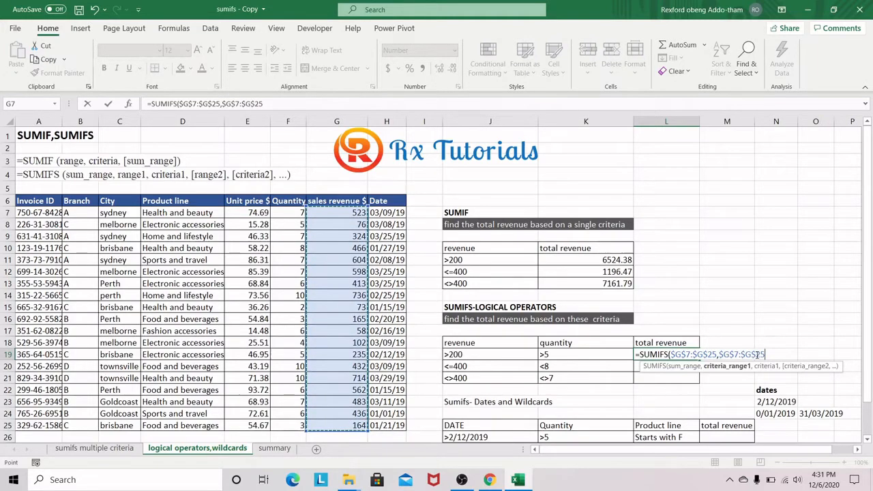
text(,)
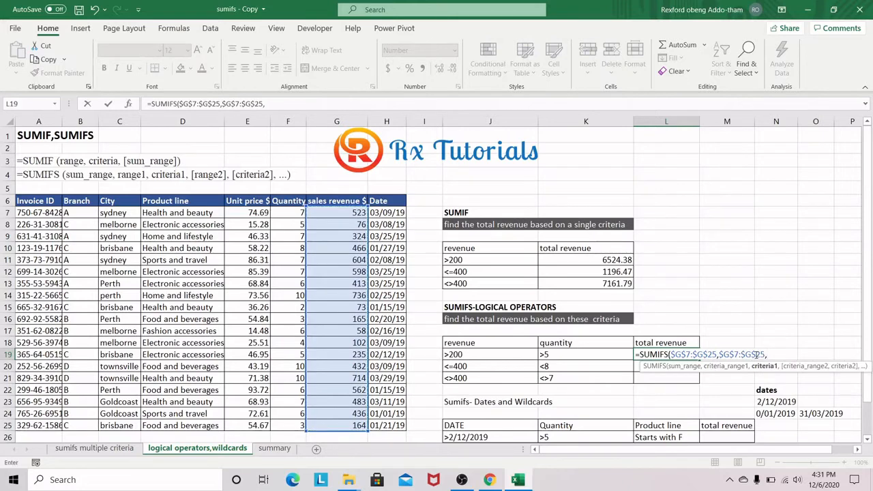
click(490, 356)
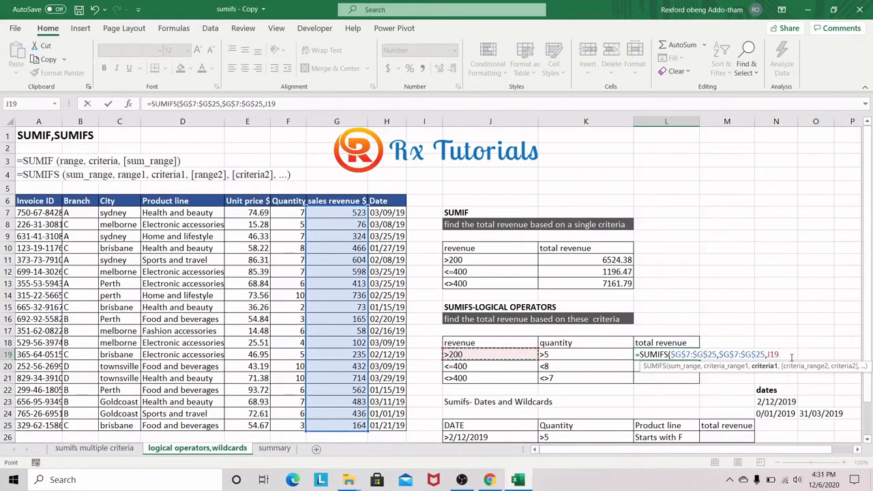
text(,)
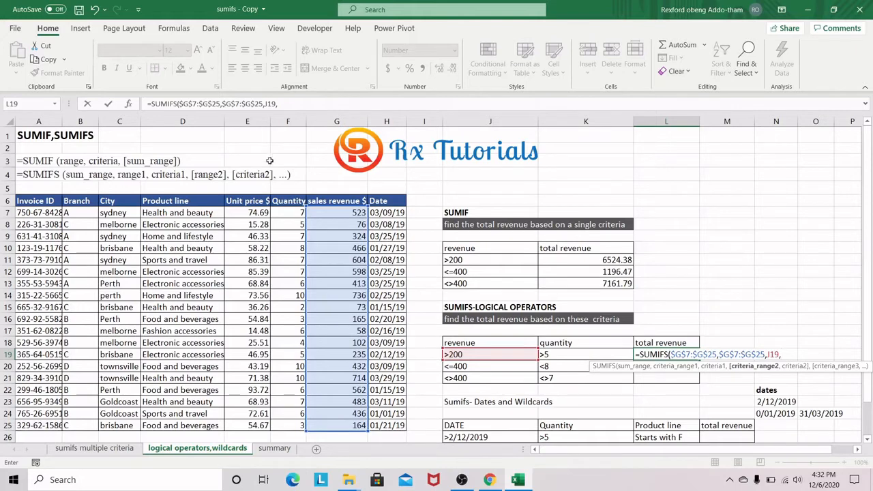
Step: Add the quantity condition, criteria range $F$7:$F$25 with criterion K19, and complete the L19 formula
drag(294, 212, 287, 426)
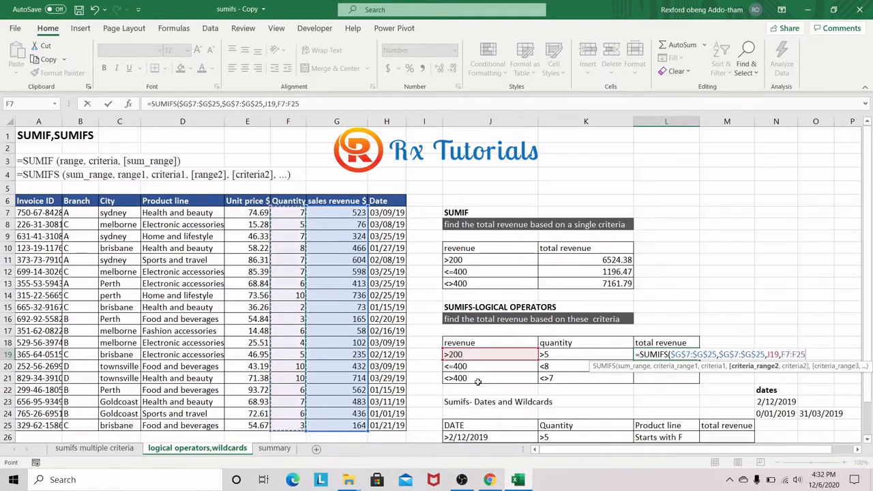
key(F4)
text(,)
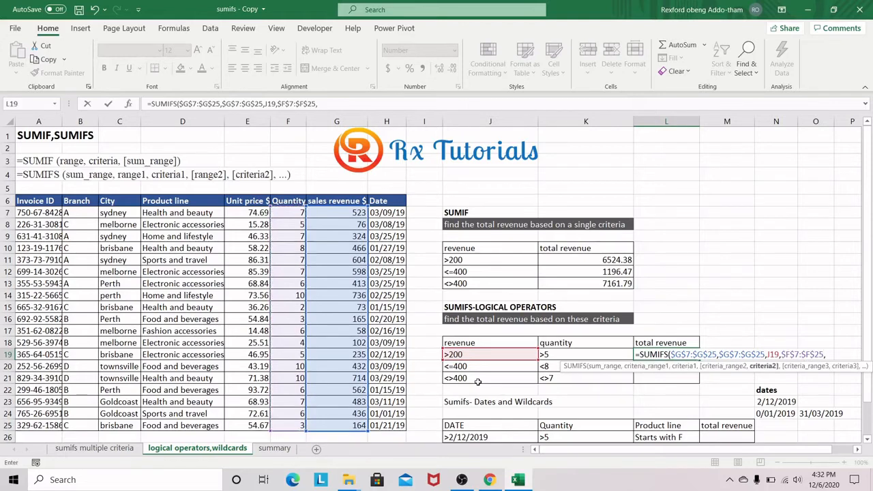
click(565, 354)
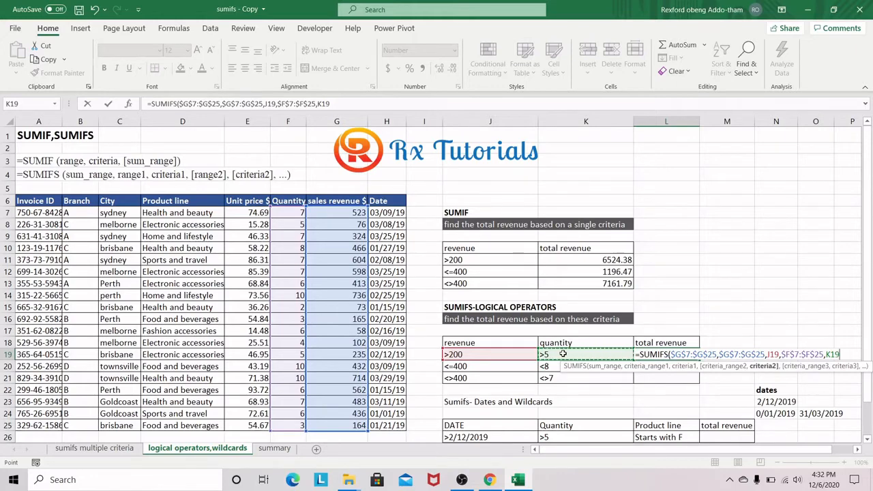
text())
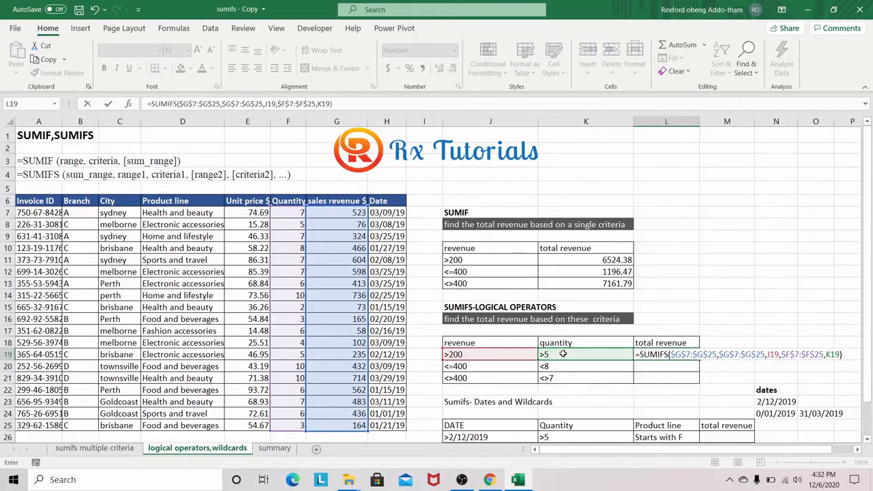
key(Return)
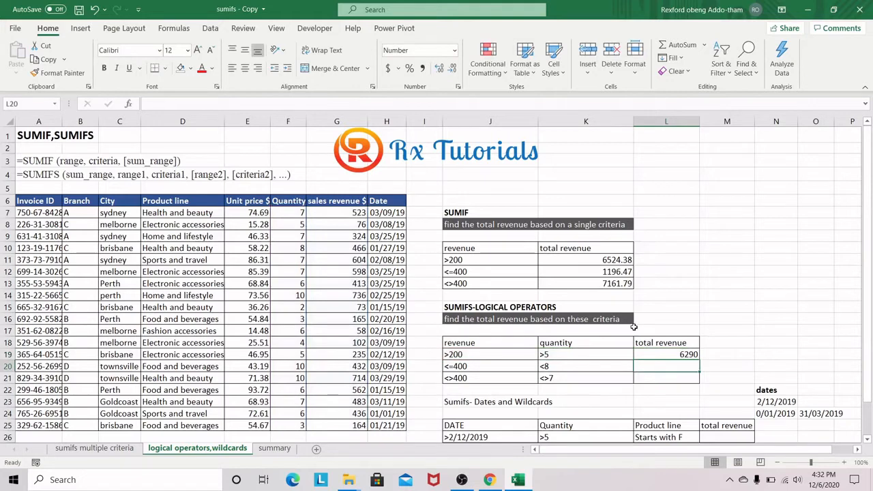
Step: Check the L19 total by selecting the sales revenue cells above 200 whose quantity exceeds 5 and reading their sum
click(692, 354)
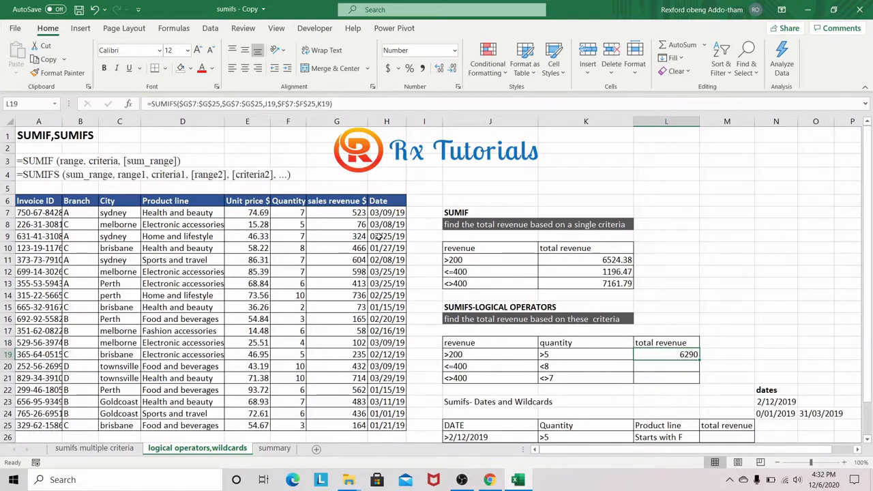
click(347, 213)
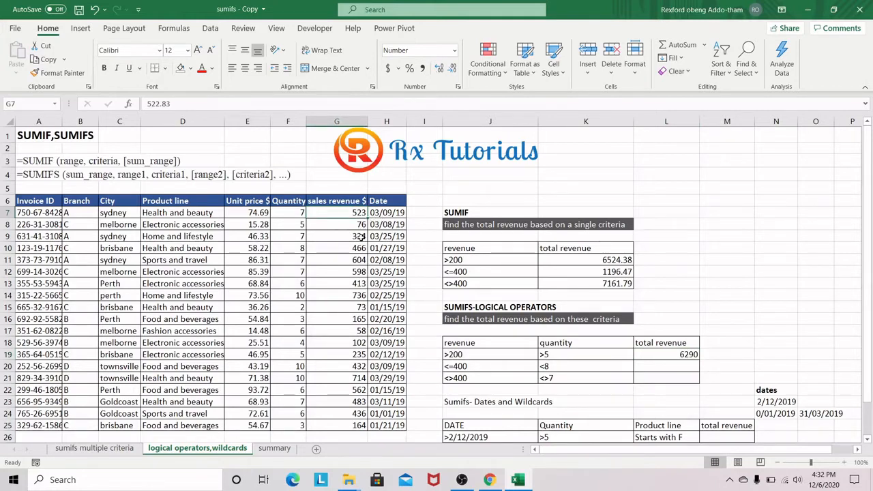
ctrl+click(354, 236)
ctrl+click(354, 249)
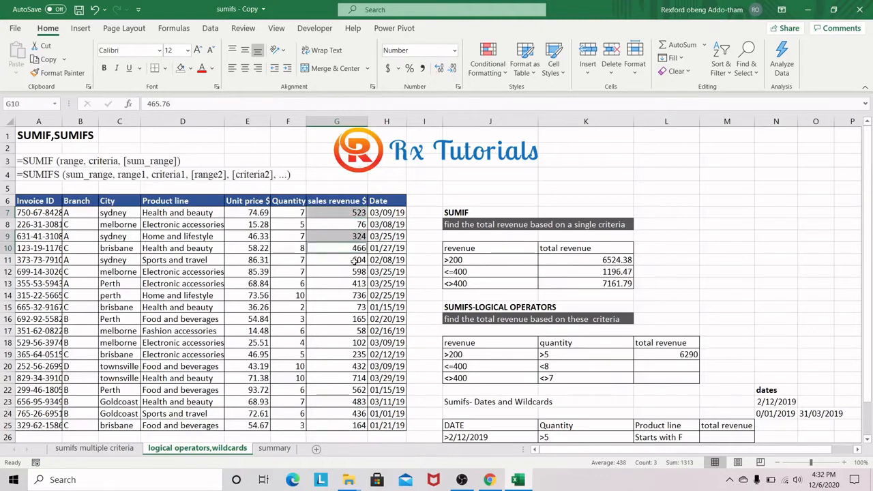
ctrl+click(354, 261)
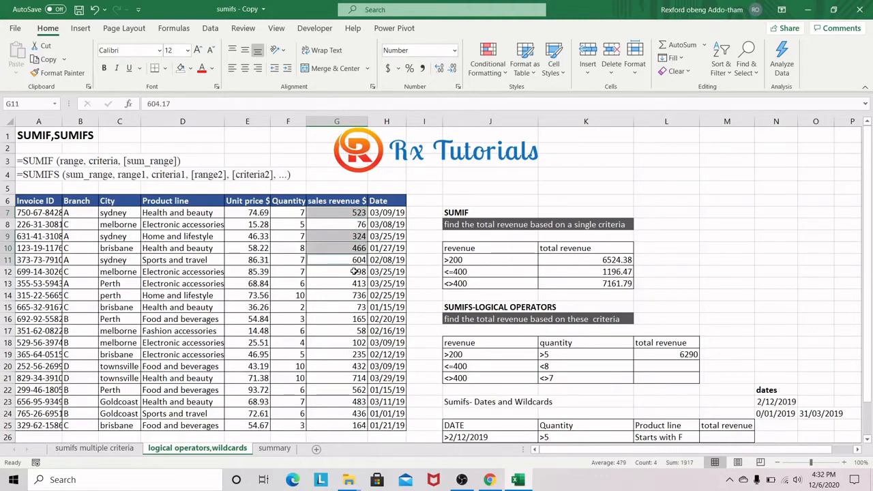
ctrl+click(355, 272)
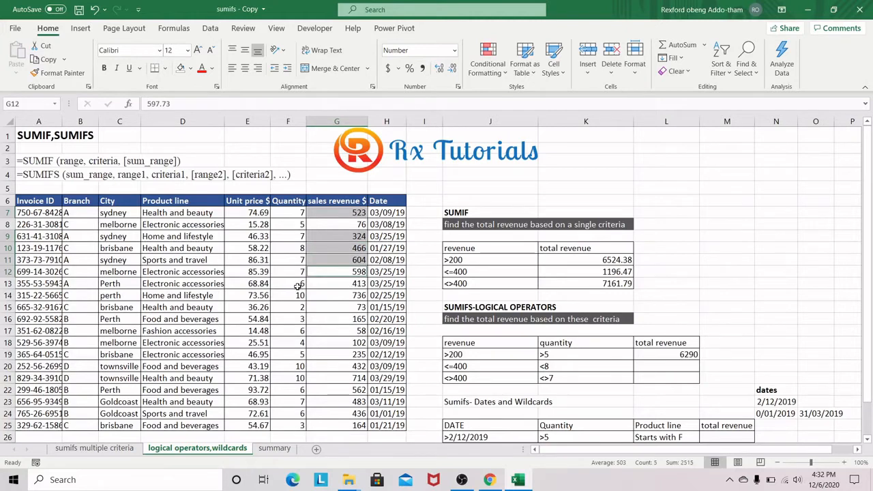
ctrl+click(356, 286)
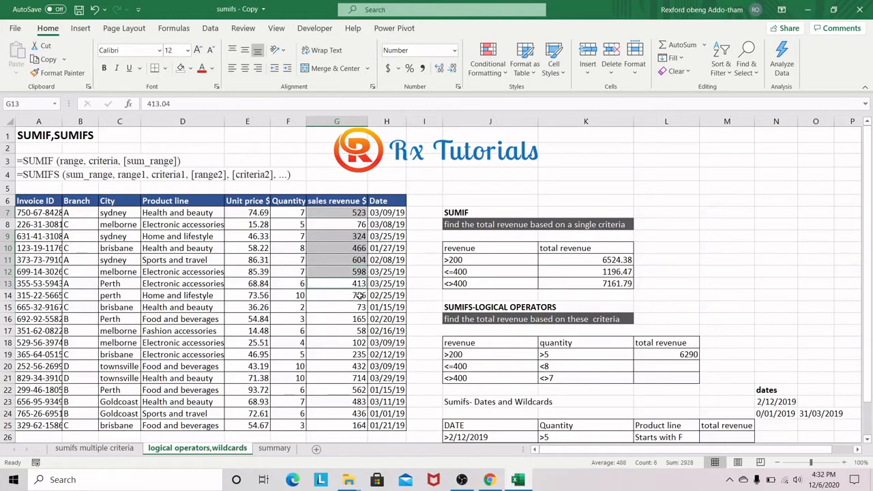
ctrl+click(359, 295)
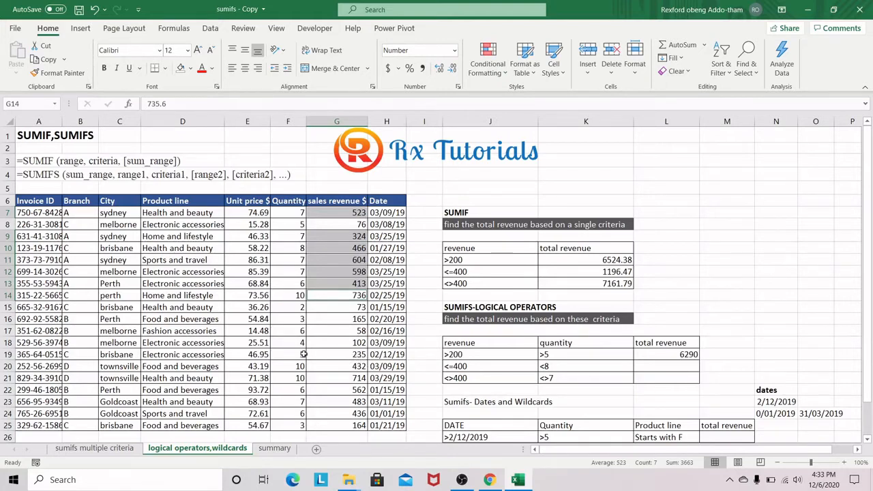
ctrl+click(357, 369)
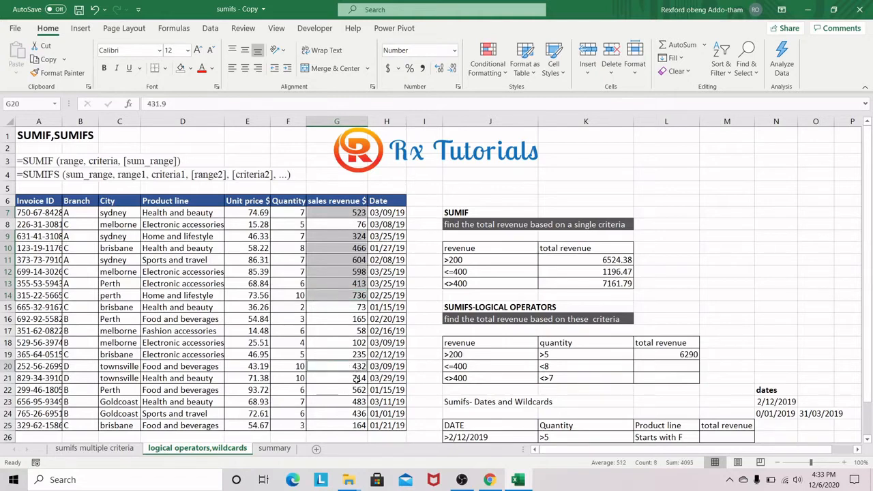
ctrl+click(355, 379)
ctrl+click(358, 390)
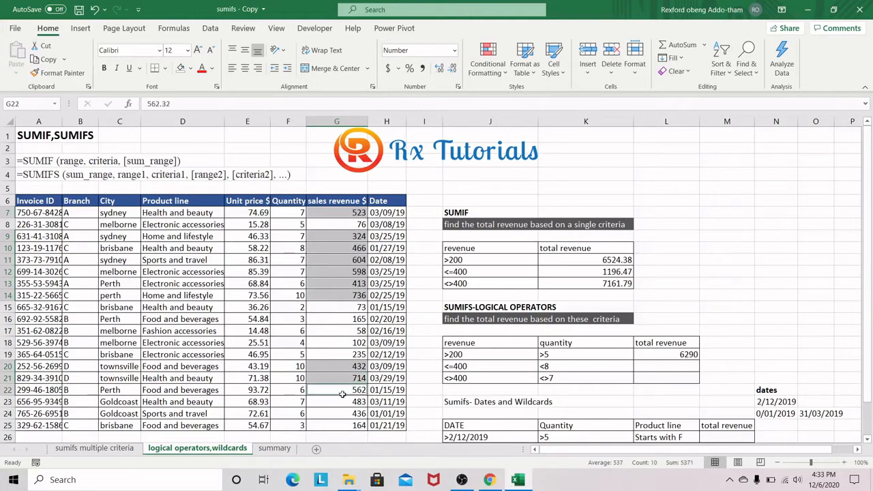
ctrl+click(356, 401)
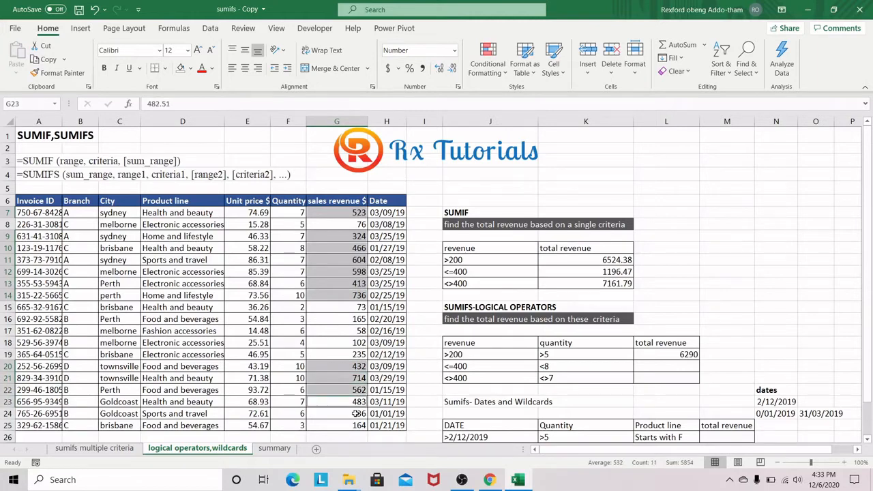
ctrl+click(356, 414)
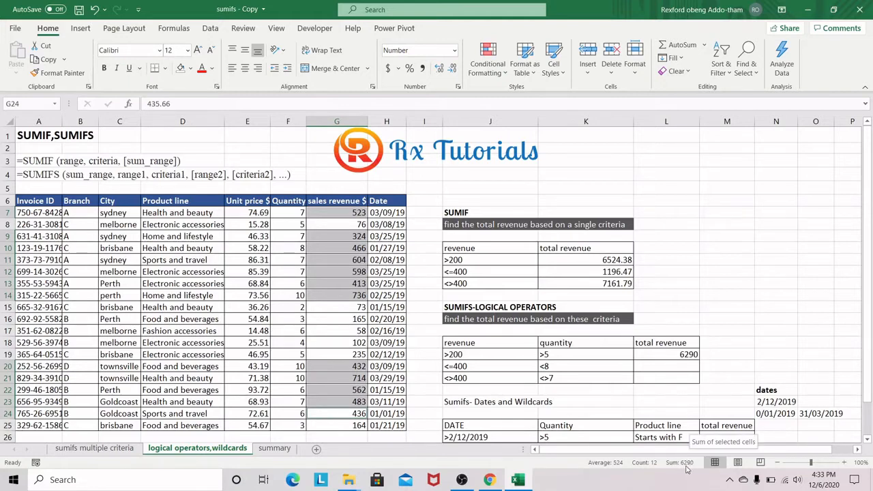
Step: Fill the L19 SUMIFS formula down to L21 for the remaining revenue and quantity criteria
click(689, 355)
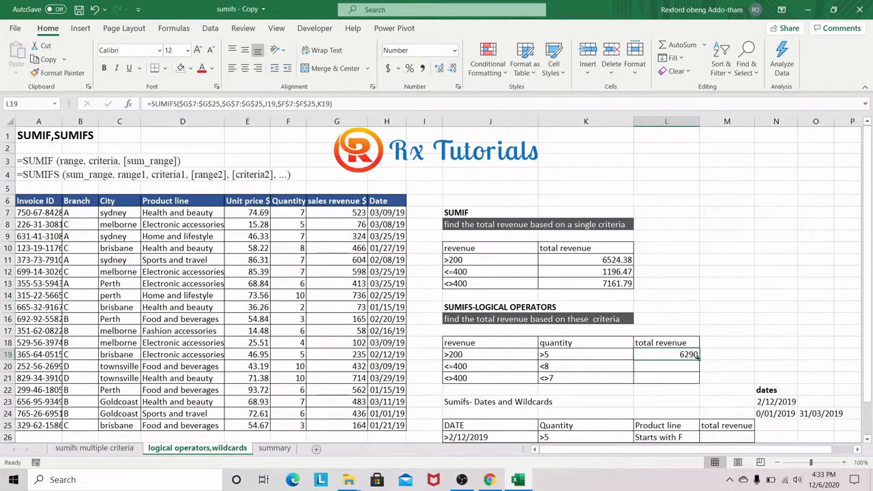
drag(699, 359, 699, 382)
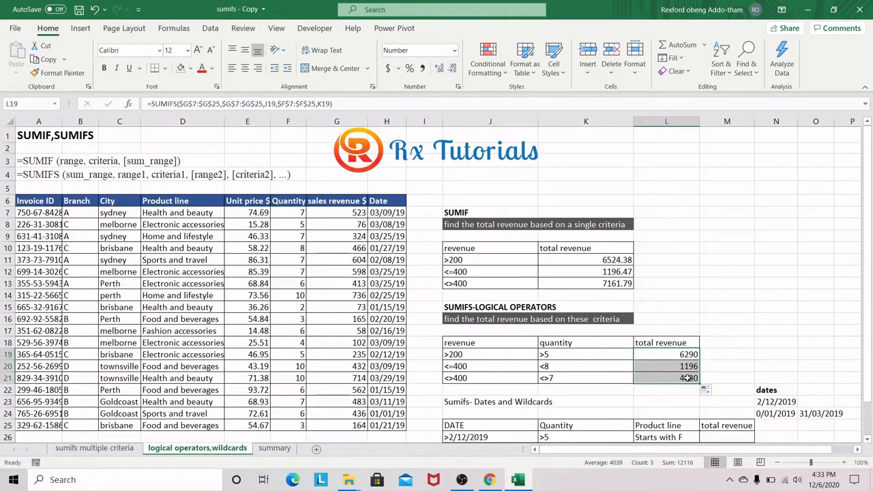
click(689, 380)
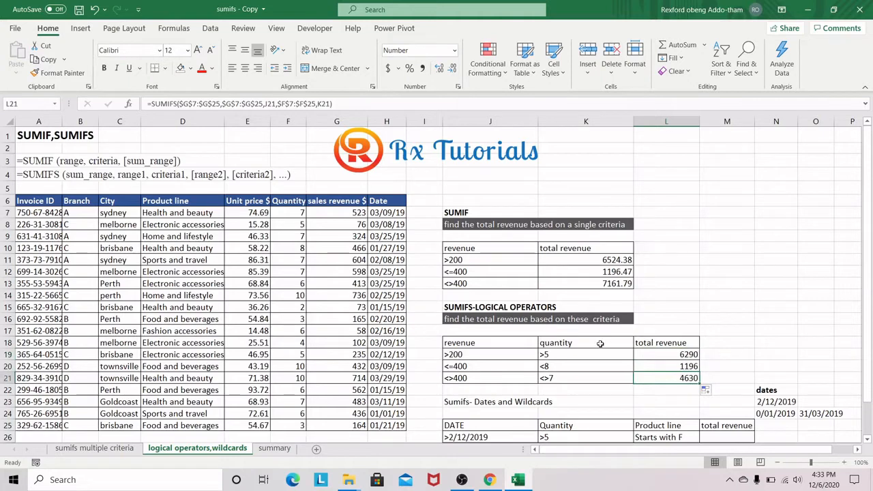
Step: Replace the J19 reference in the L19 SUMIFS formula with the literal criterion ">200" in quotation marks
click(578, 357)
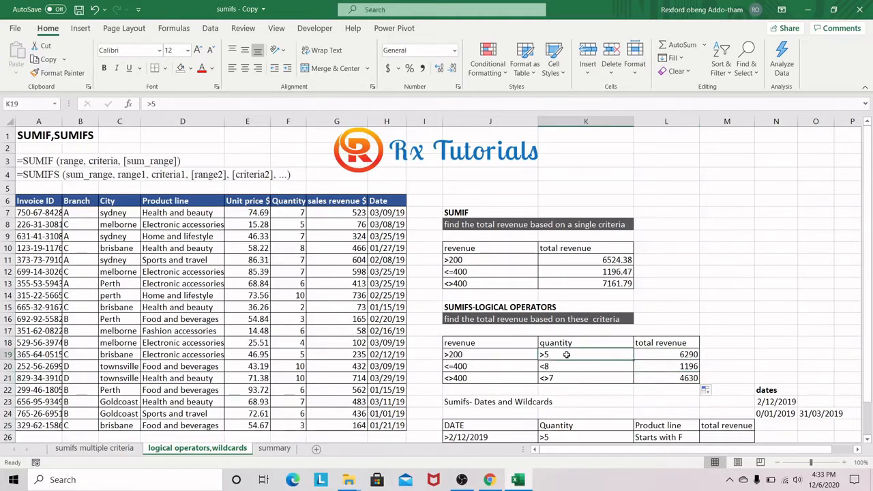
click(689, 355)
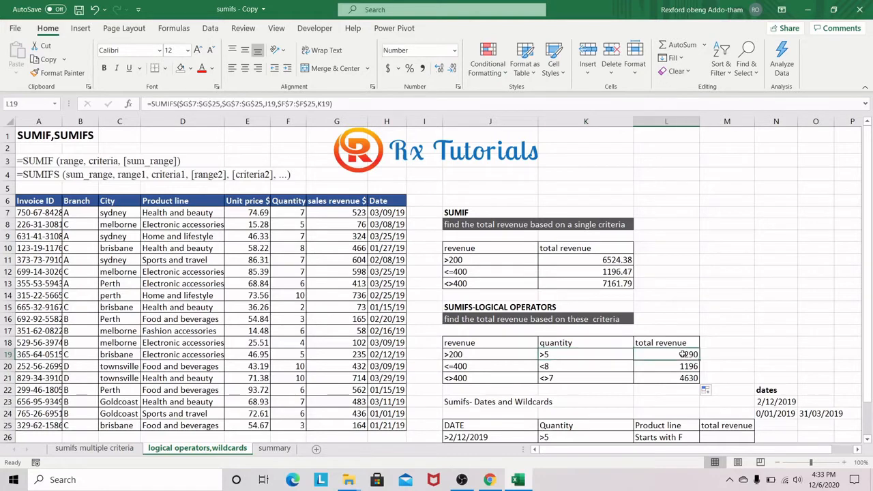
click(262, 104)
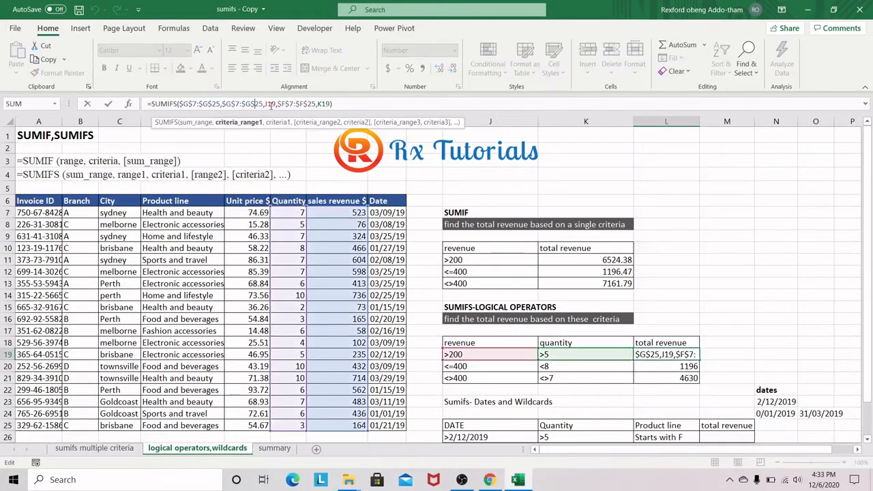
click(272, 104)
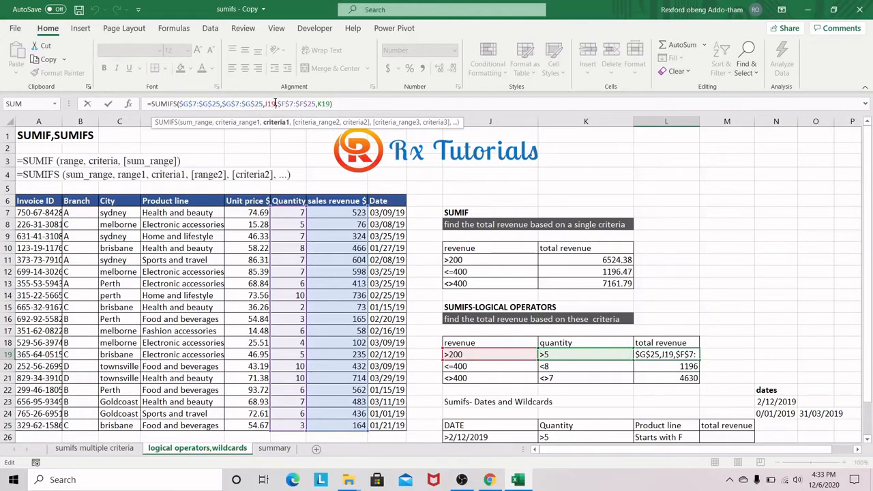
key(BackSpace)
key(BackSpace)
key(BackSpace)
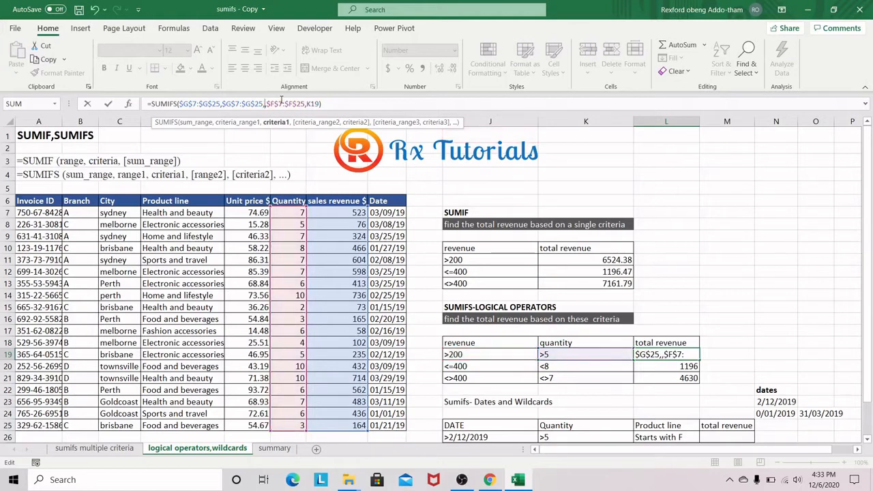
text(")
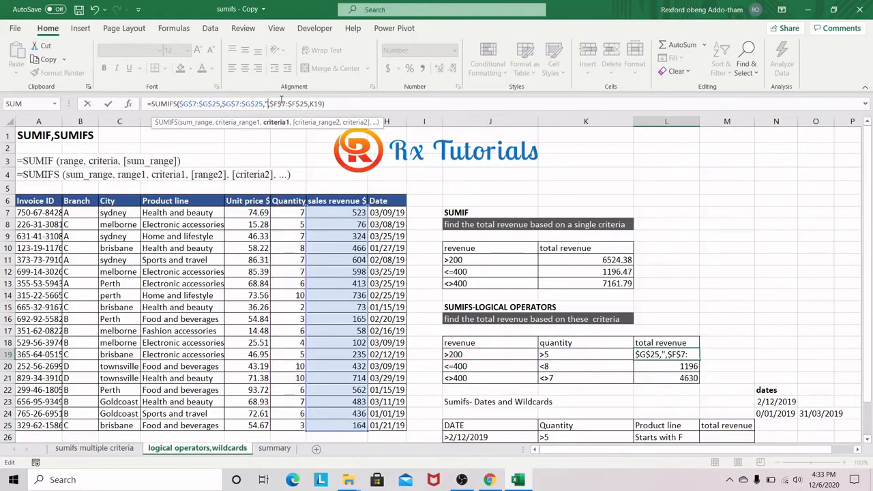
text(>)
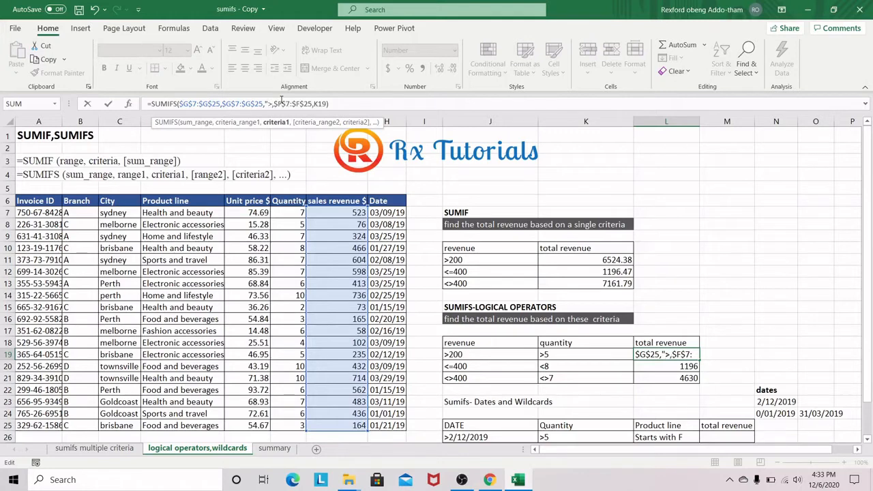
text(200)
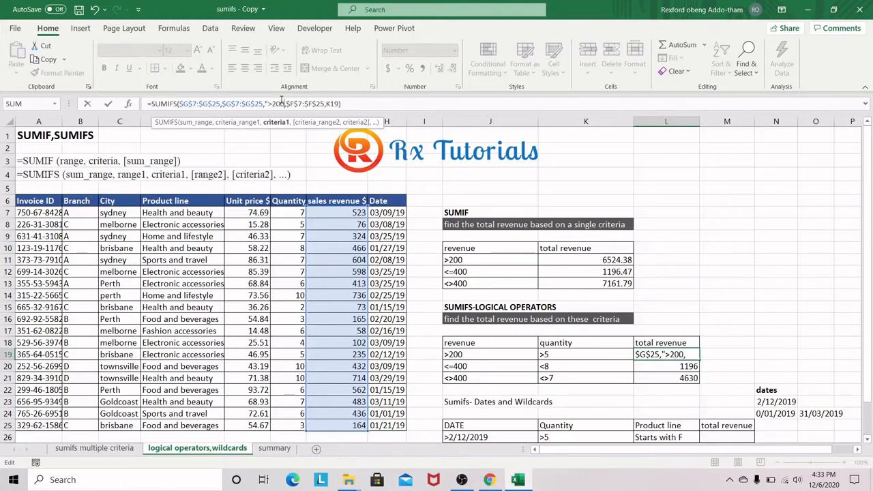
text(")
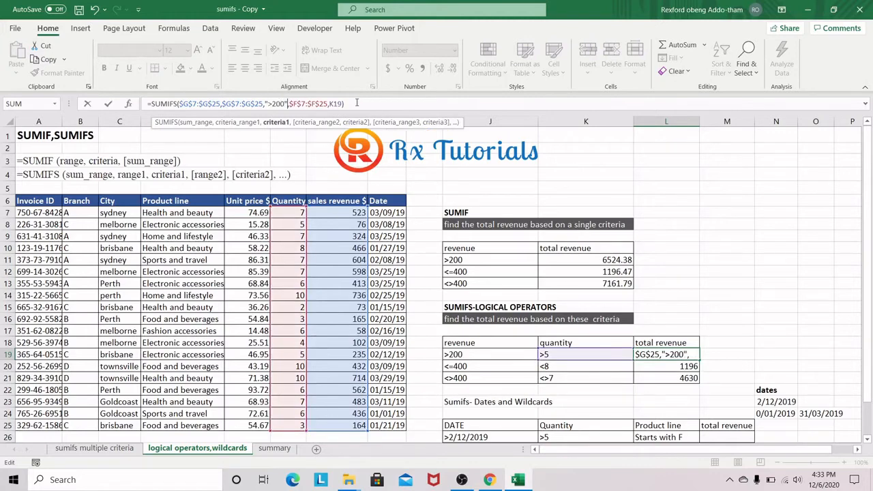
click(356, 103)
key(Return)
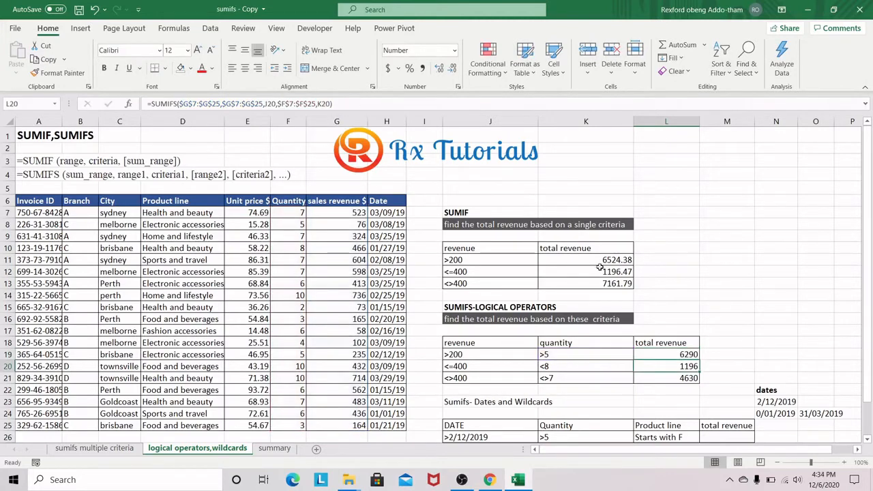
Step: Review the quoted revenue criterion in the L19 formula without changing it
click(679, 354)
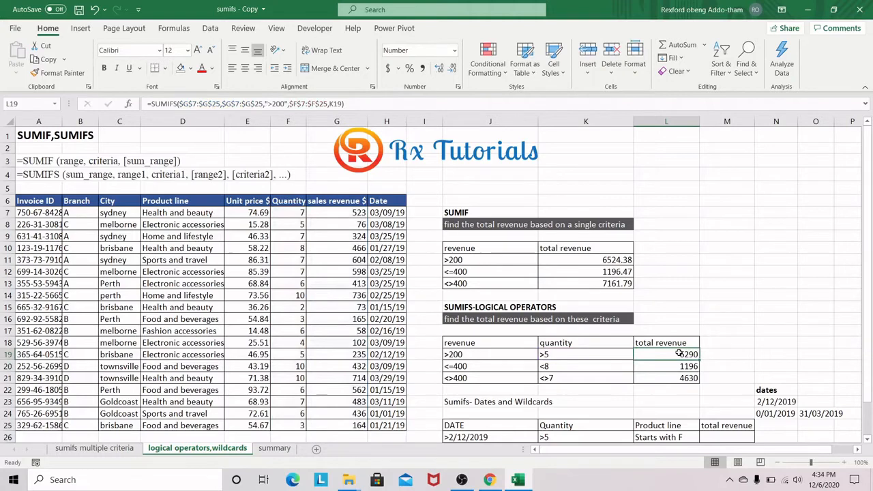
click(280, 104)
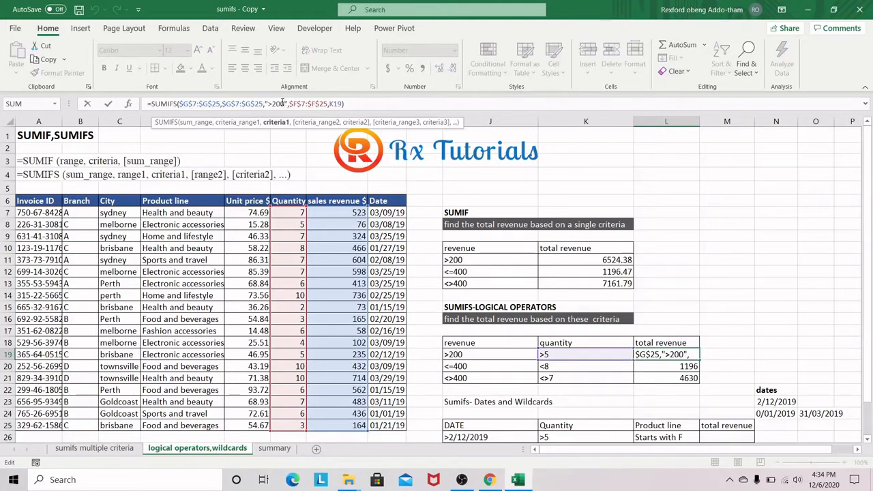
click(725, 385)
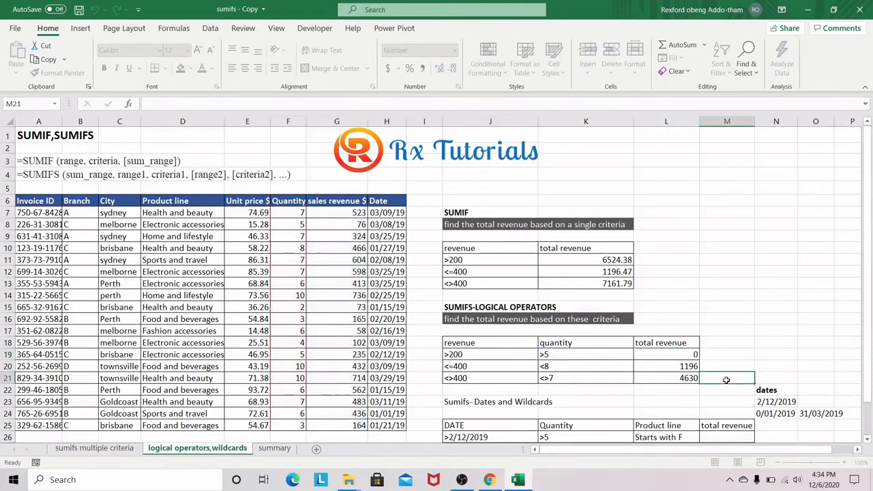
click(682, 353)
Step: Start a SUMIFS formula in M26 of the dates and wildcards table with the sales revenue cells G7:G25 as the sum range
scroll(708, 360, down, 2)
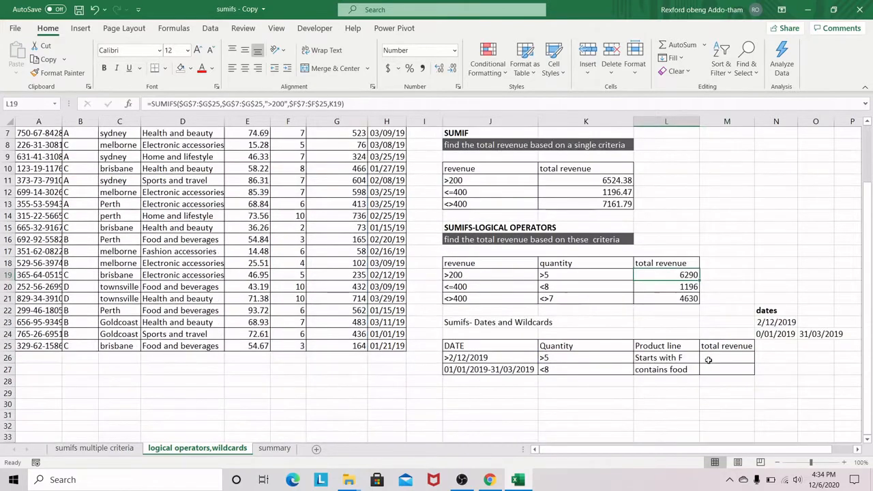
click(726, 356)
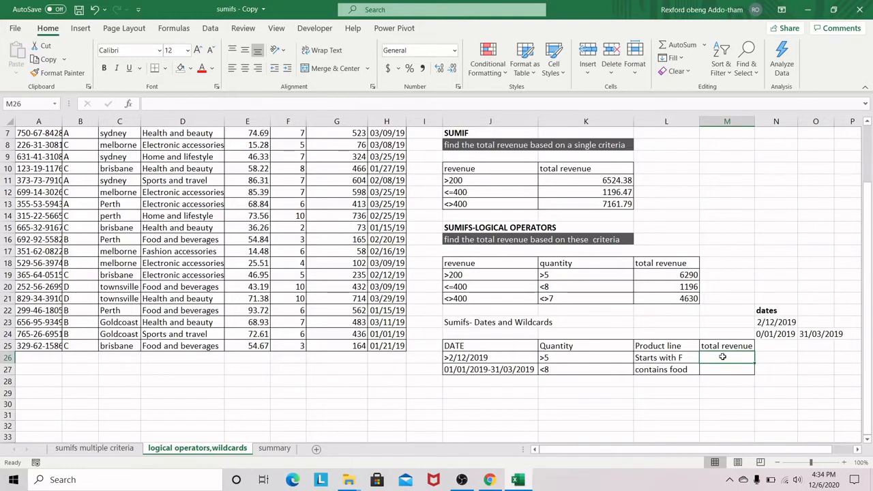
scroll(723, 356, up, 1)
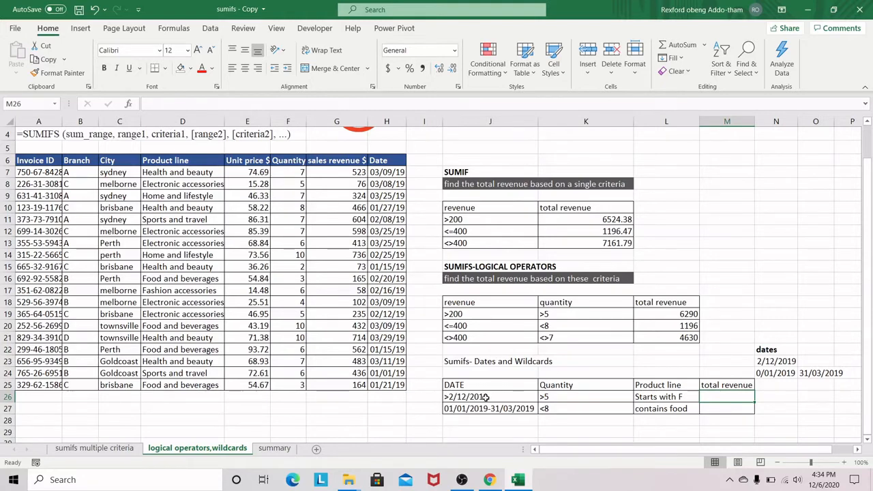
click(559, 398)
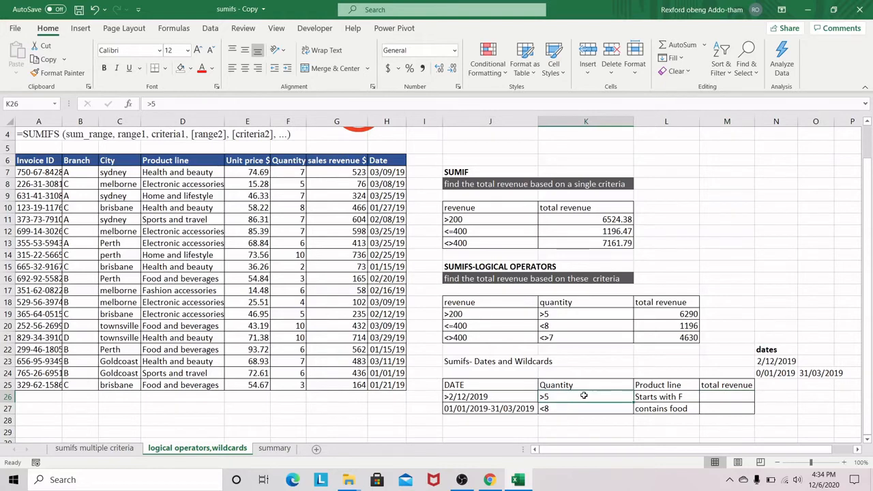
click(661, 400)
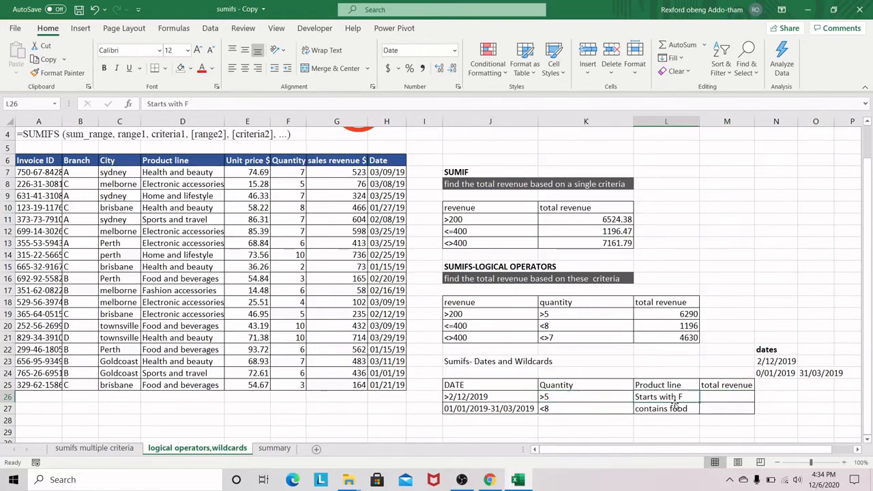
click(726, 397)
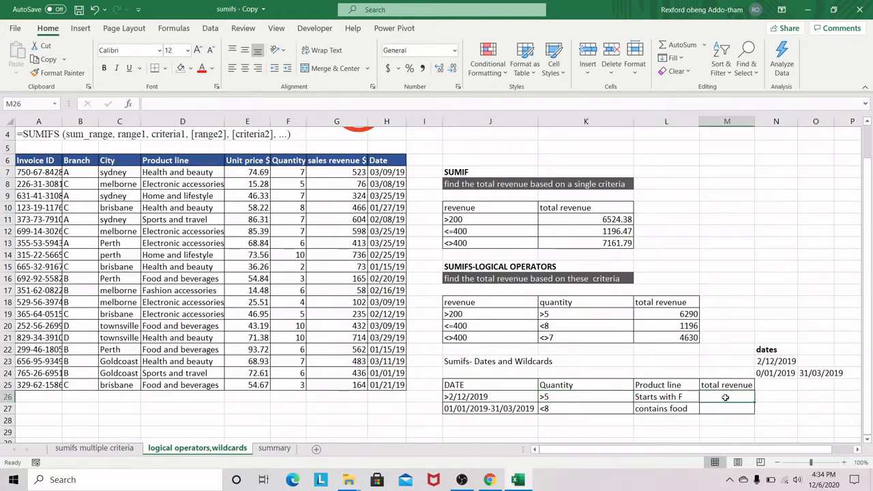
text(=)
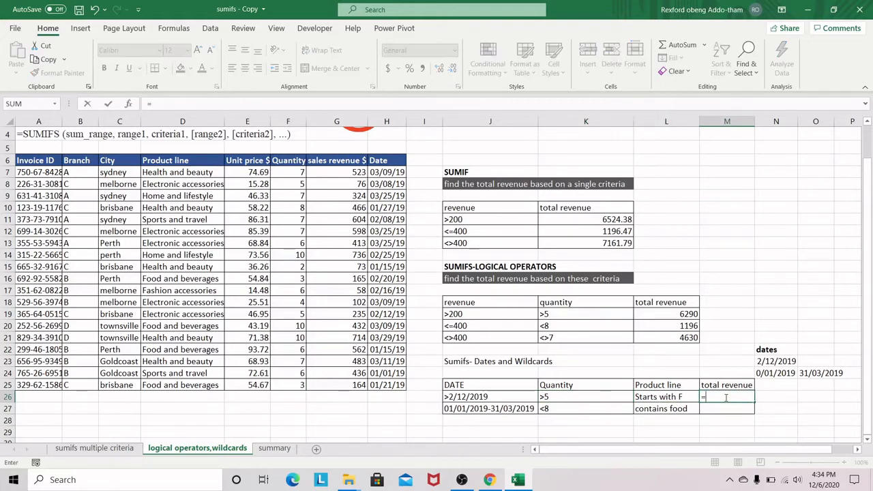
text(sum)
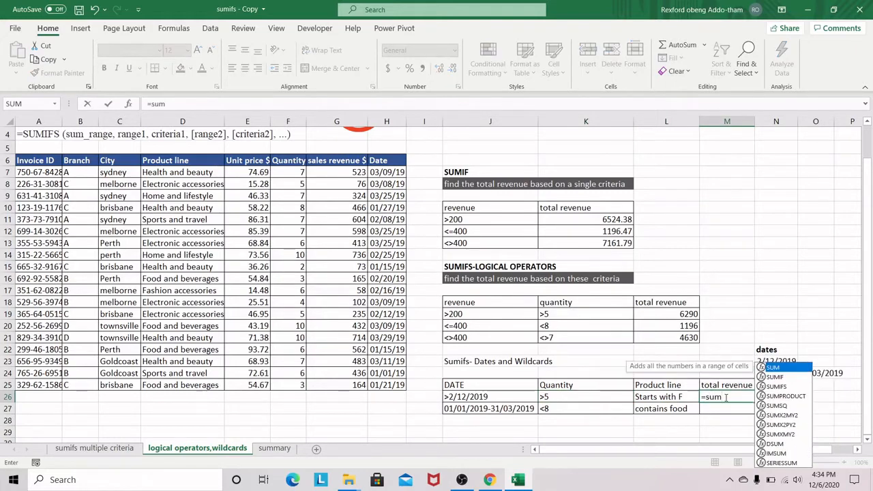
text(if)
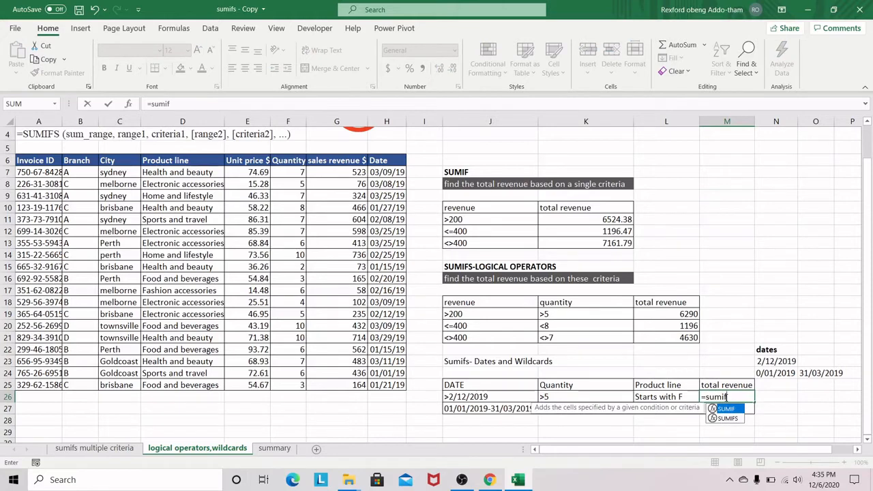
text(s)
key(Tab)
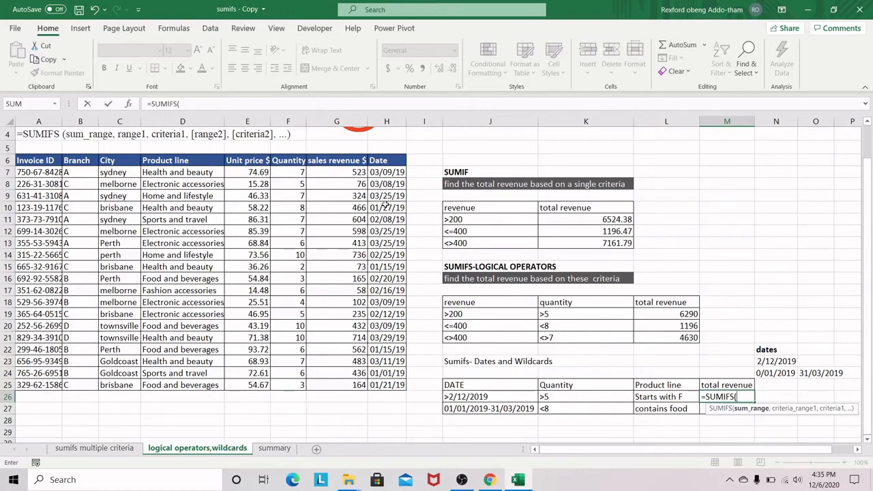
drag(341, 174, 337, 385)
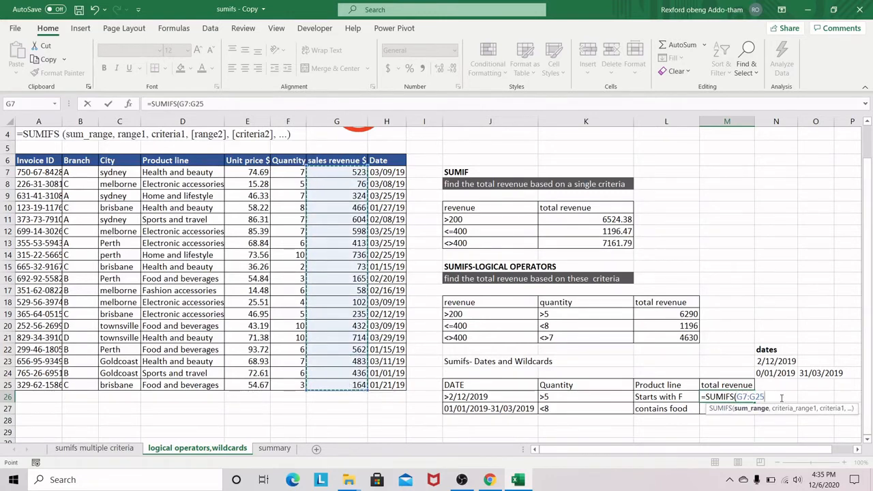
text(,)
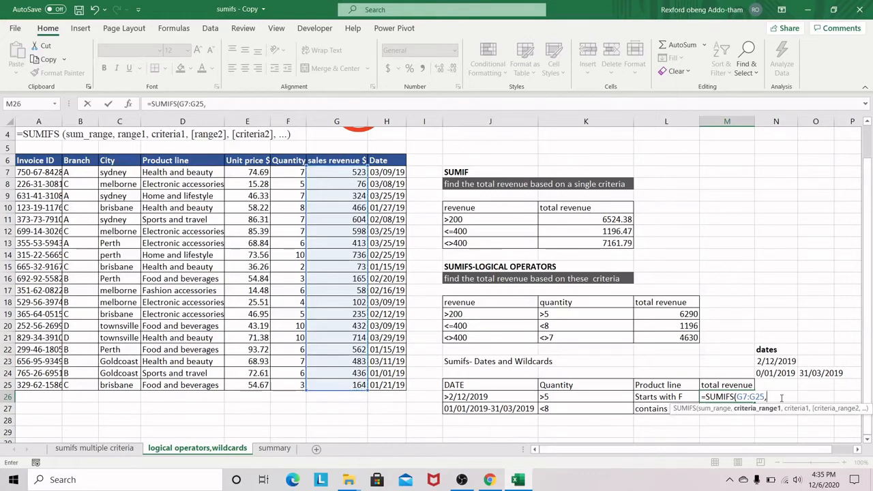
Step: Add the date column H7:H25 as the first criteria range of the M26 formula, with J26 as its criterion
drag(386, 172, 386, 385)
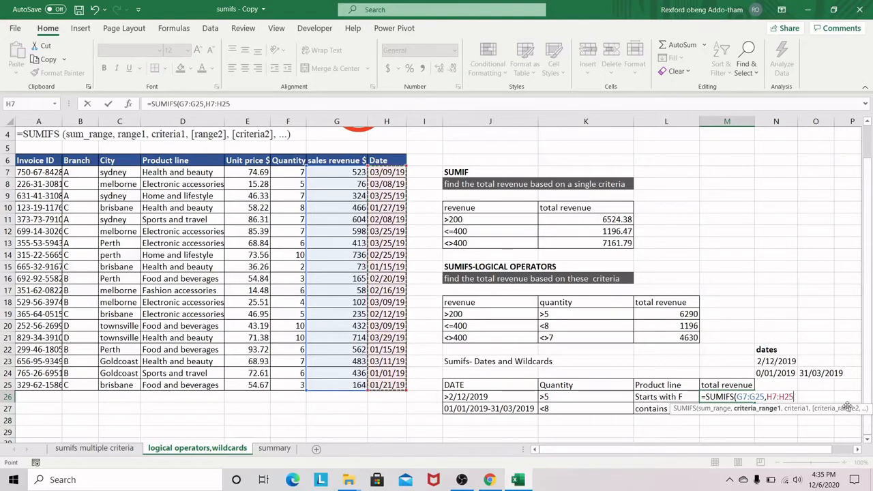
text(,)
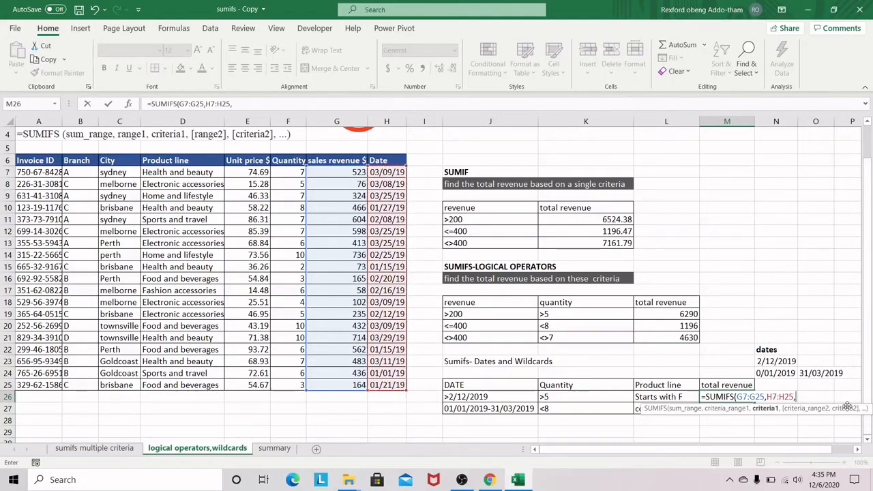
click(471, 397)
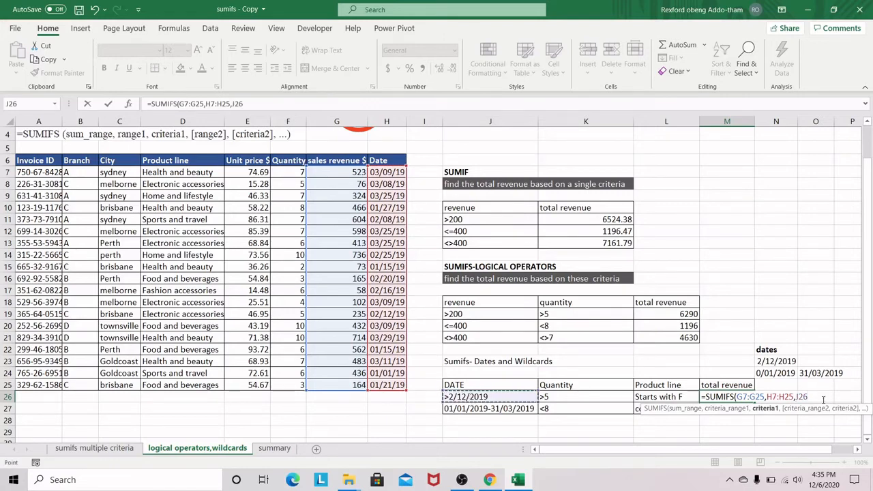
text(,)
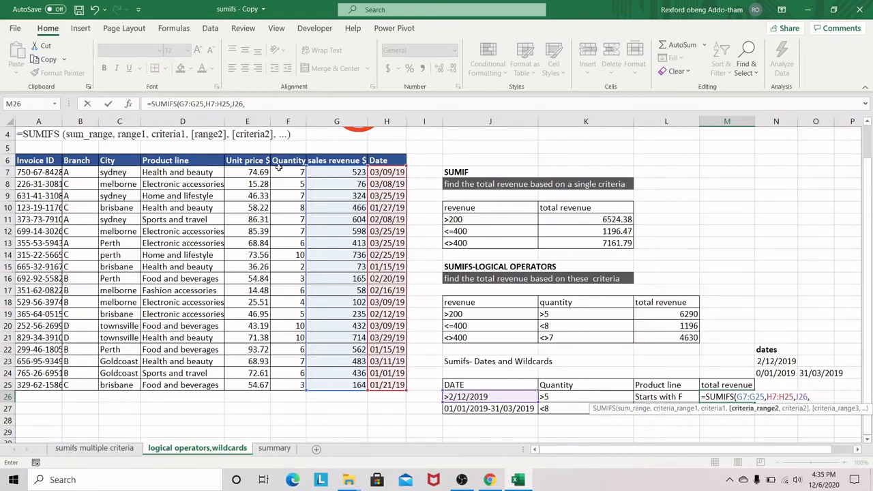
Step: Add the quantity column F7:F25 as the second criteria range of the M26 formula, with K26 as its criterion
drag(288, 172, 290, 386)
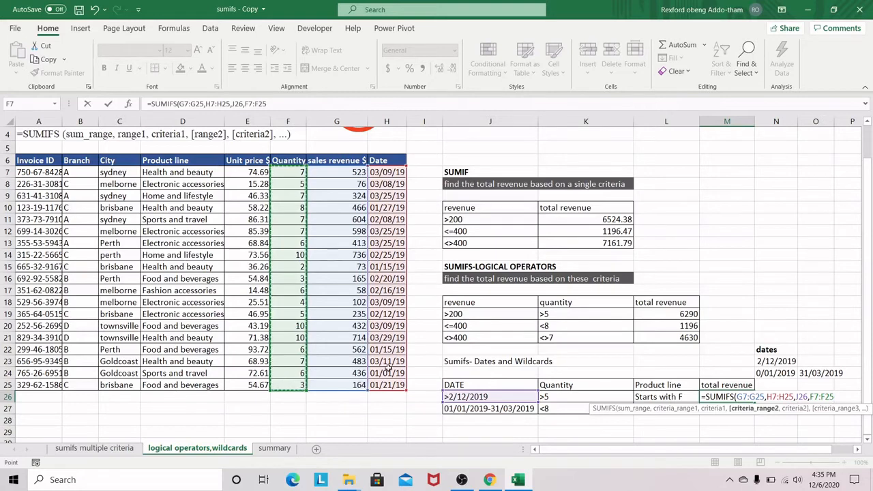
text(,)
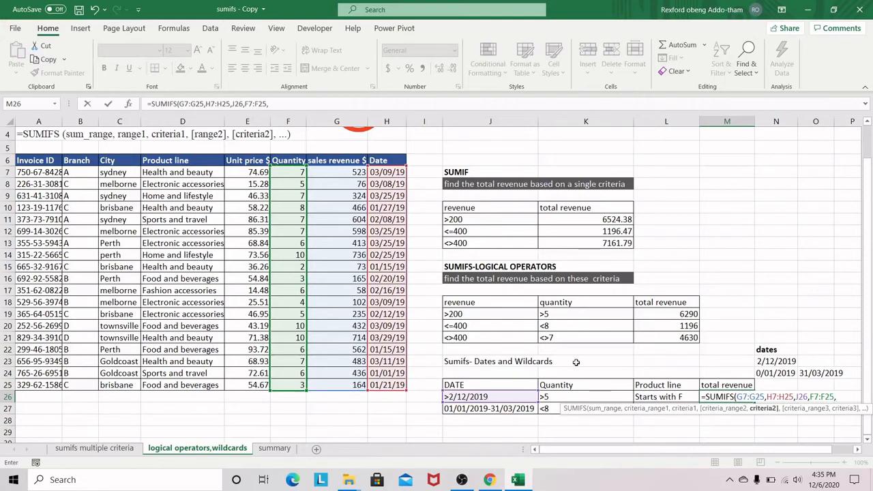
click(573, 397)
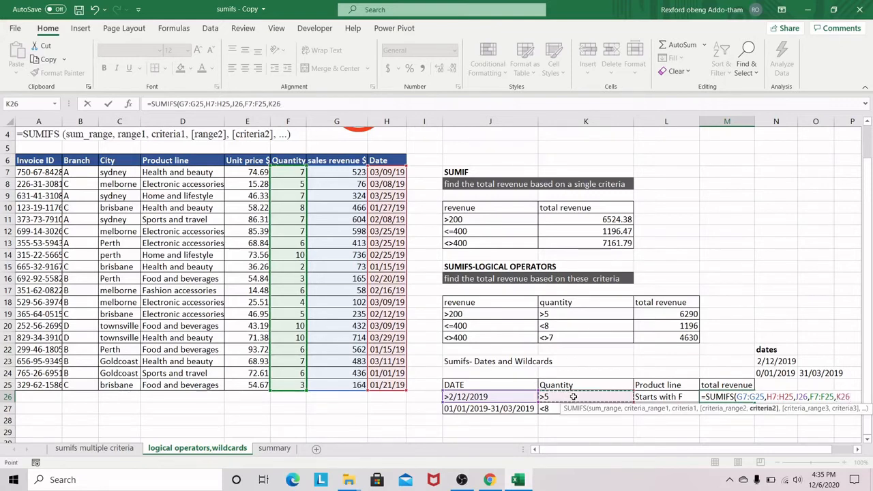
text(,)
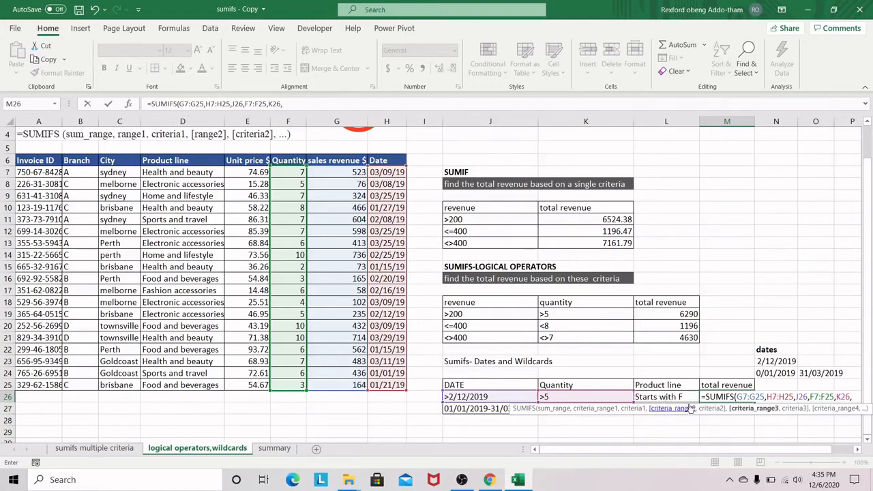
Step: Complete the M26 formula with the product line range D7:D25 and the wildcard criterion "f*" for names starting with F
drag(180, 172, 188, 386)
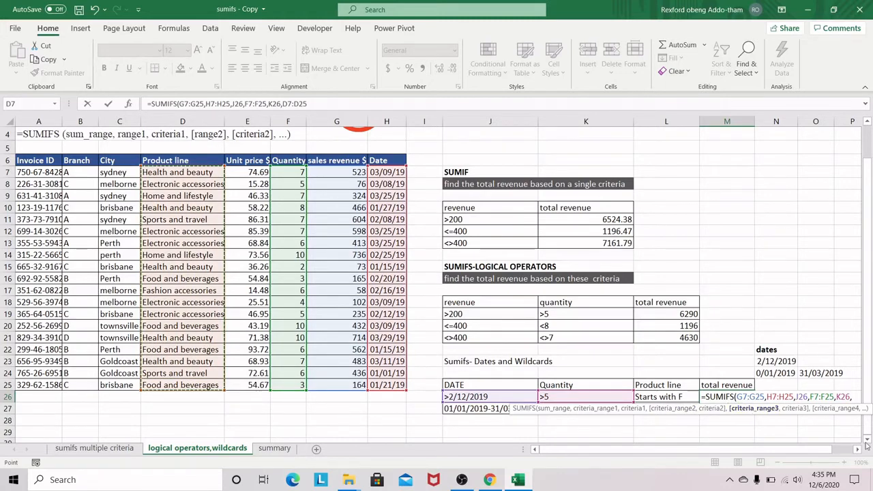
click(857, 449)
click(858, 450)
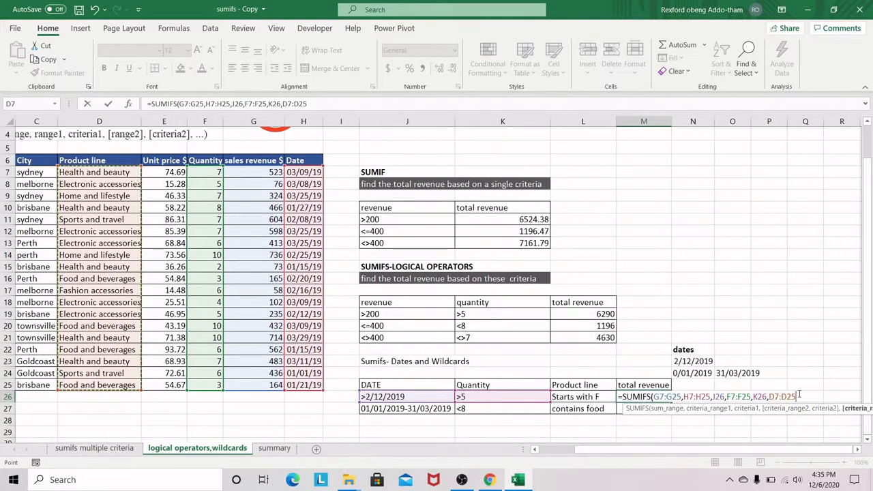
text(,)
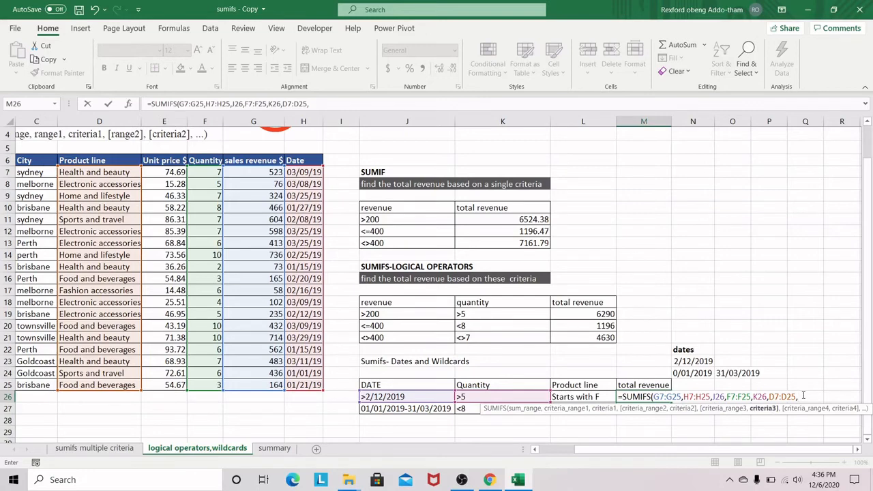
text("f*"))
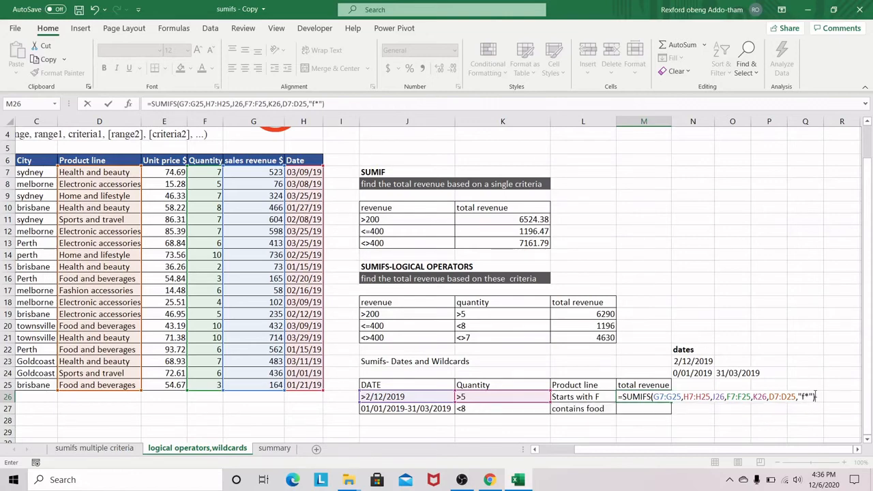
key(Return)
click(644, 397)
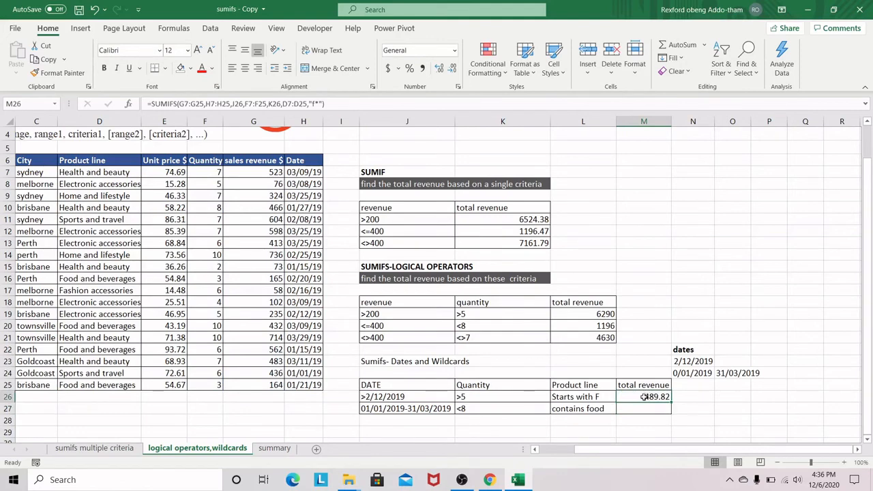